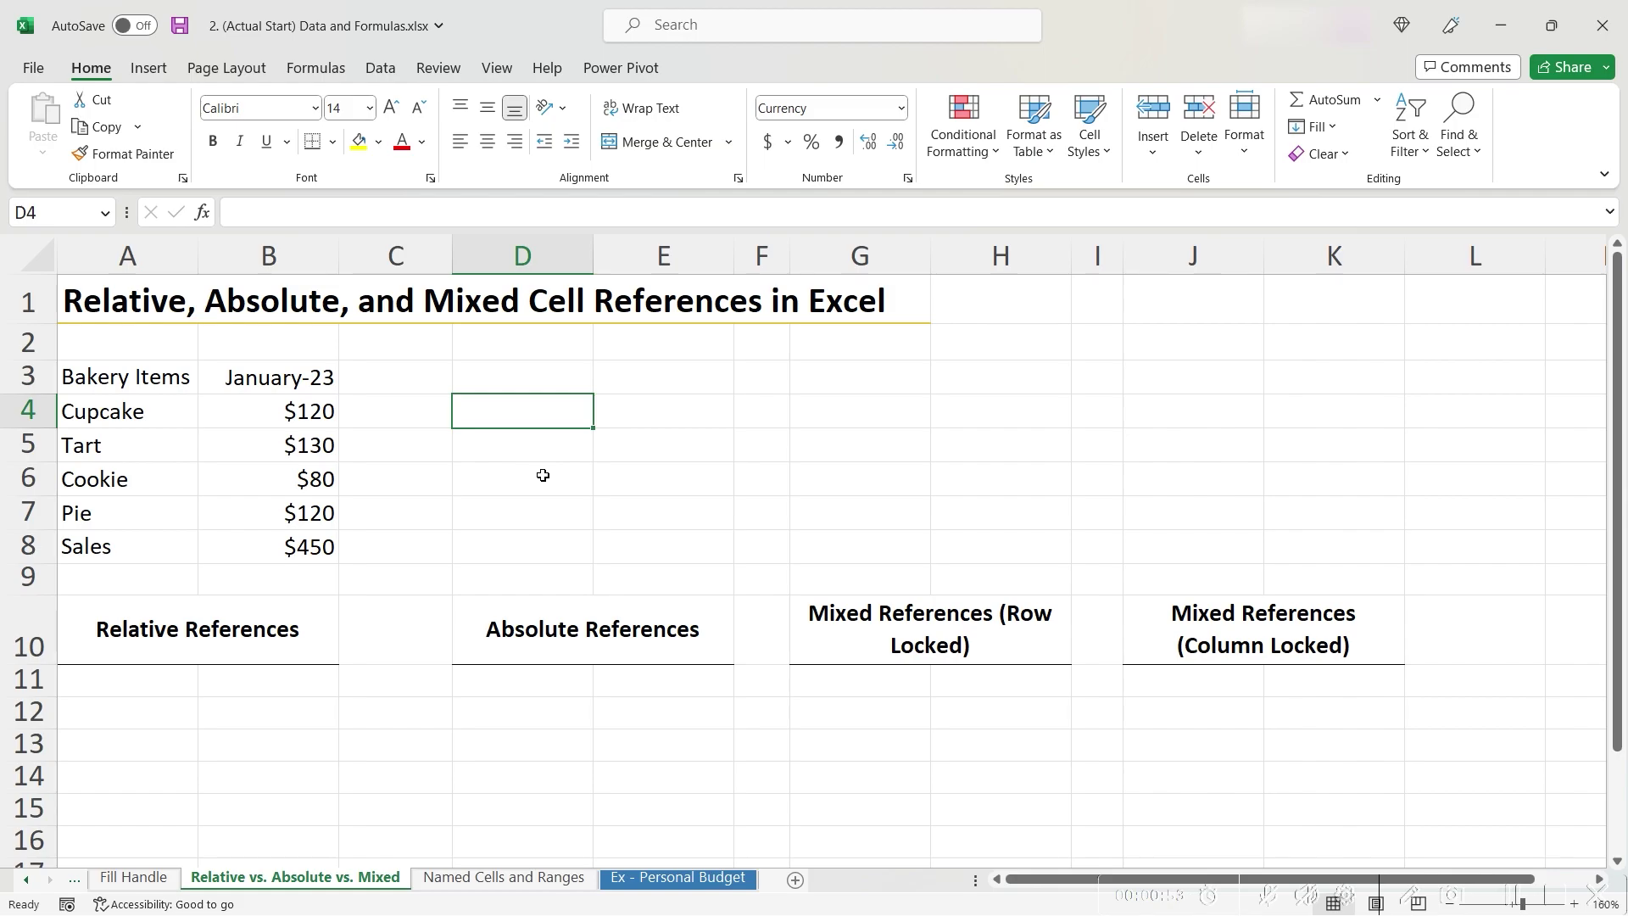
left_click(233, 630)
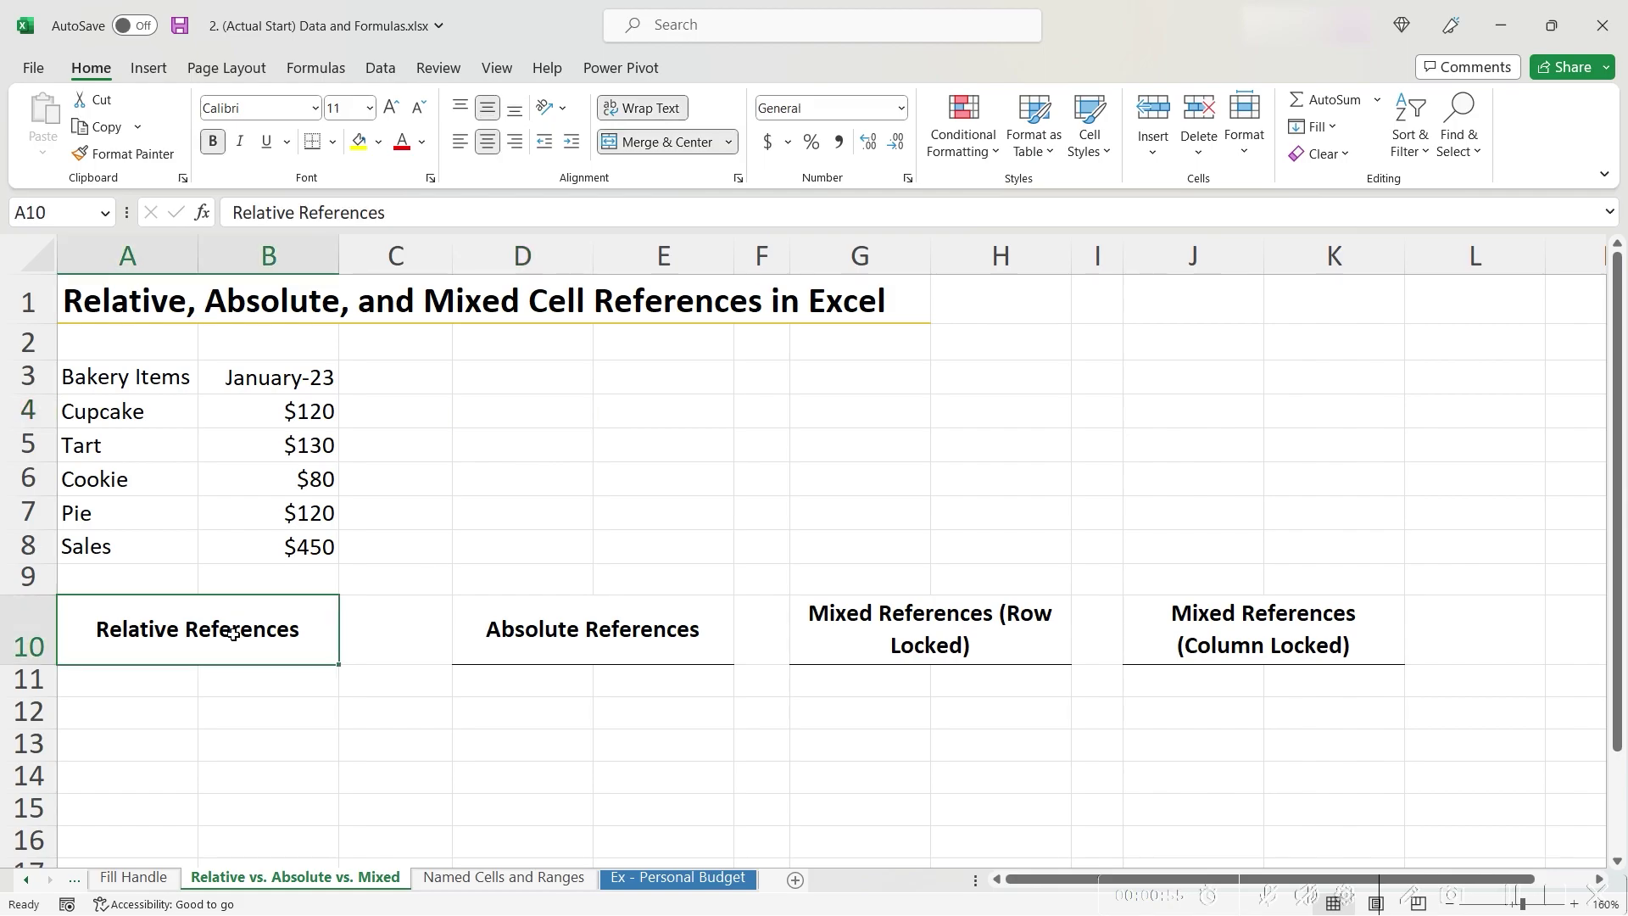
left_click(546, 630)
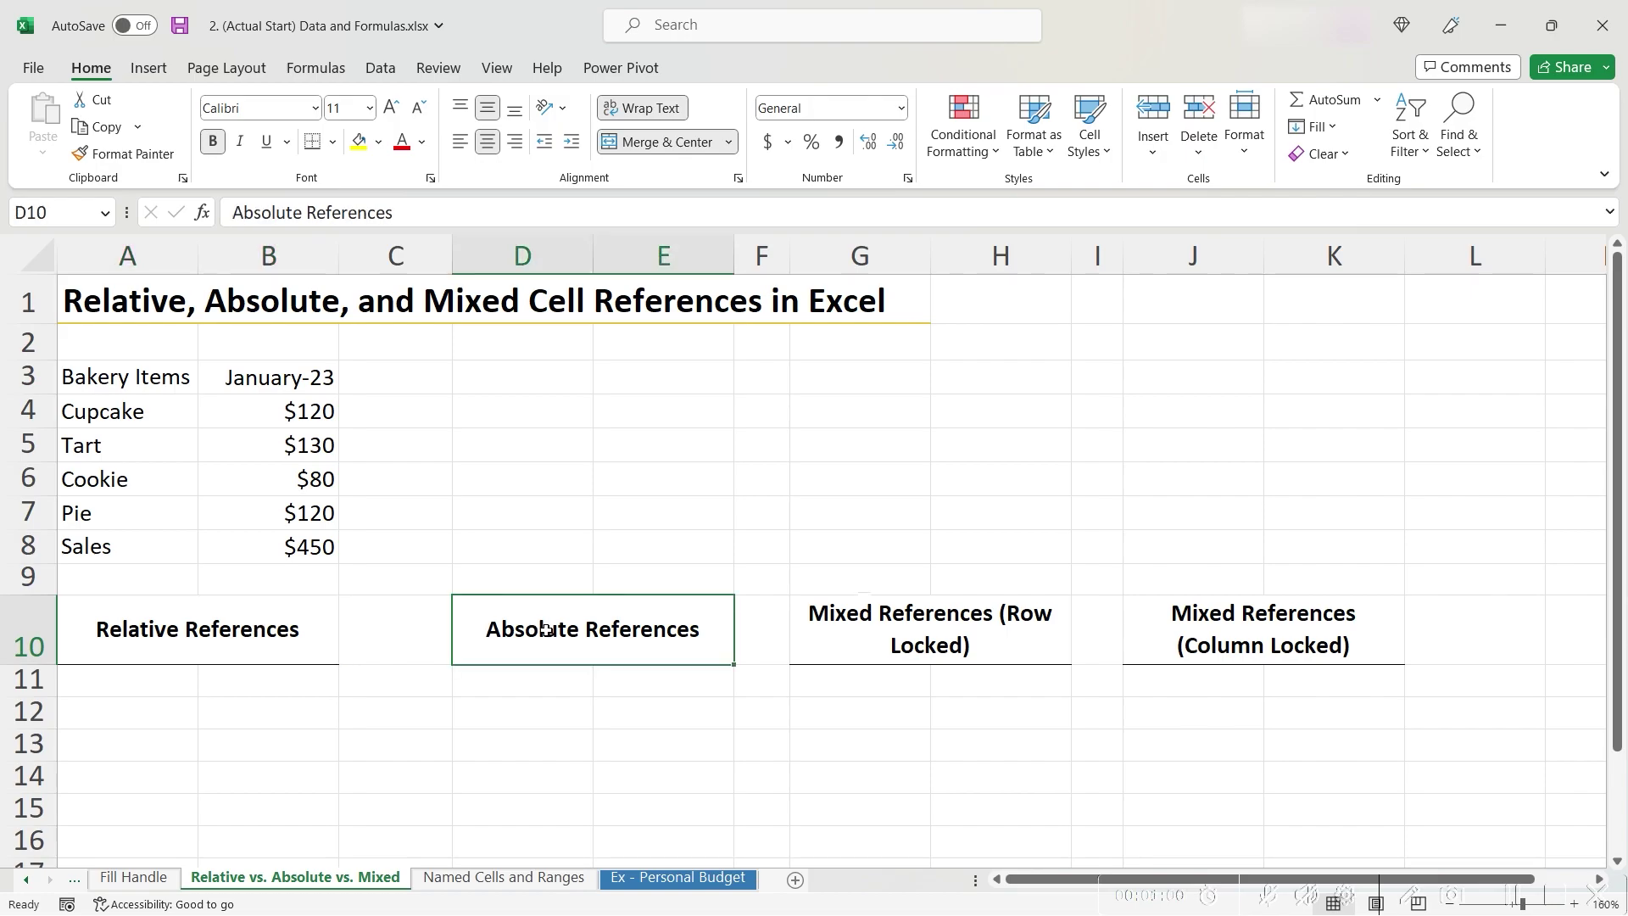
left_click(951, 620)
left_click(1281, 632)
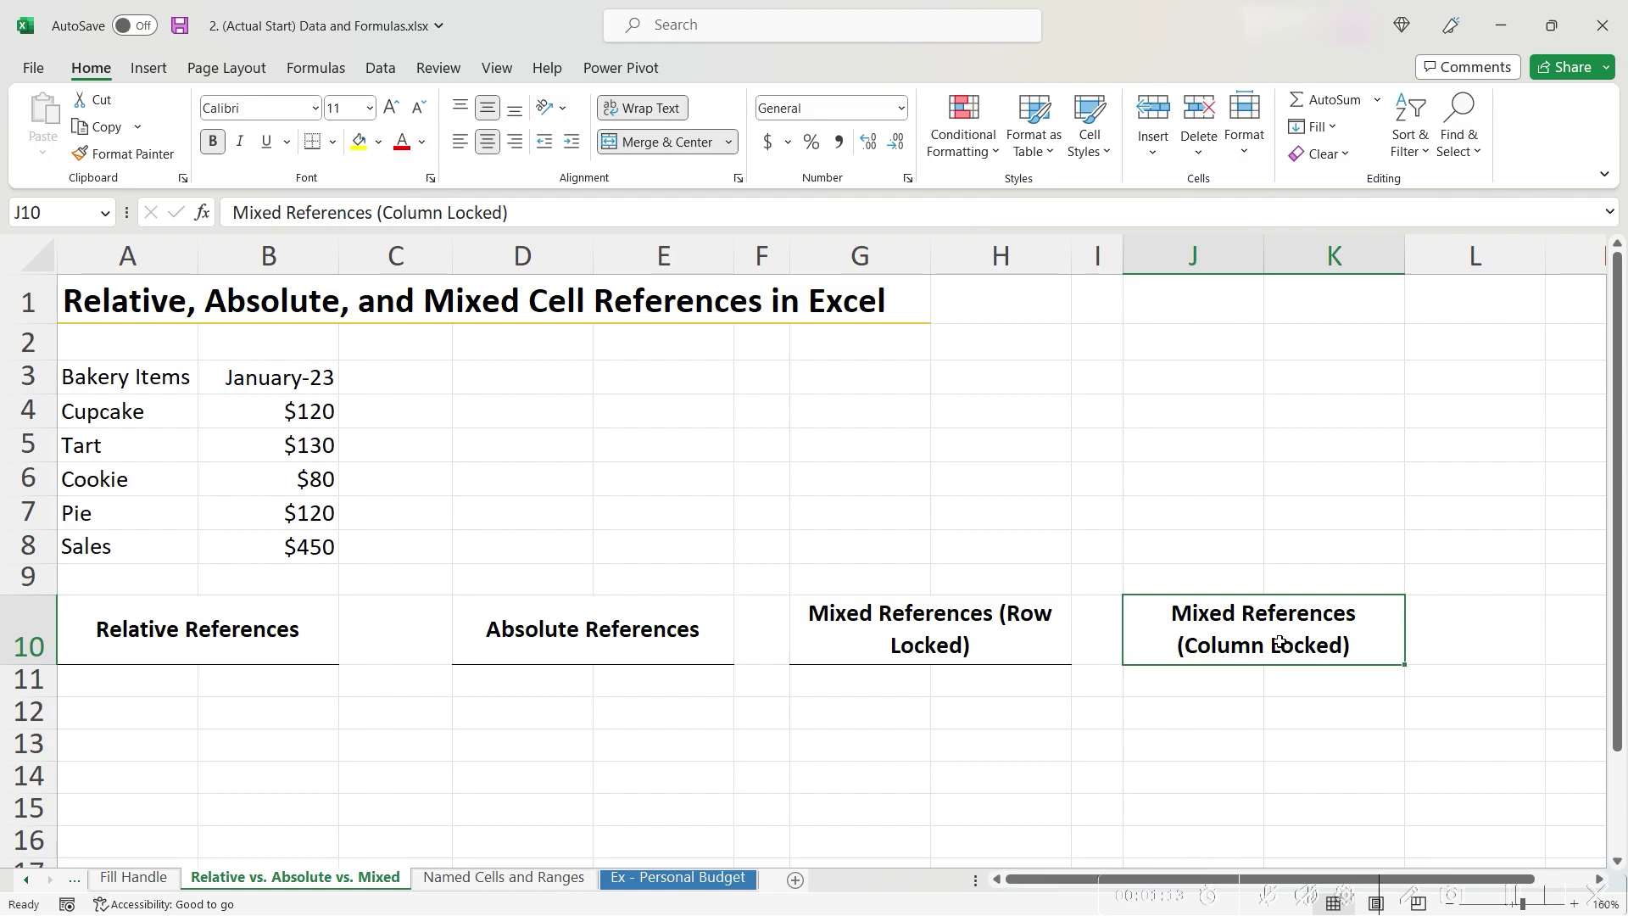
left_click(246, 644)
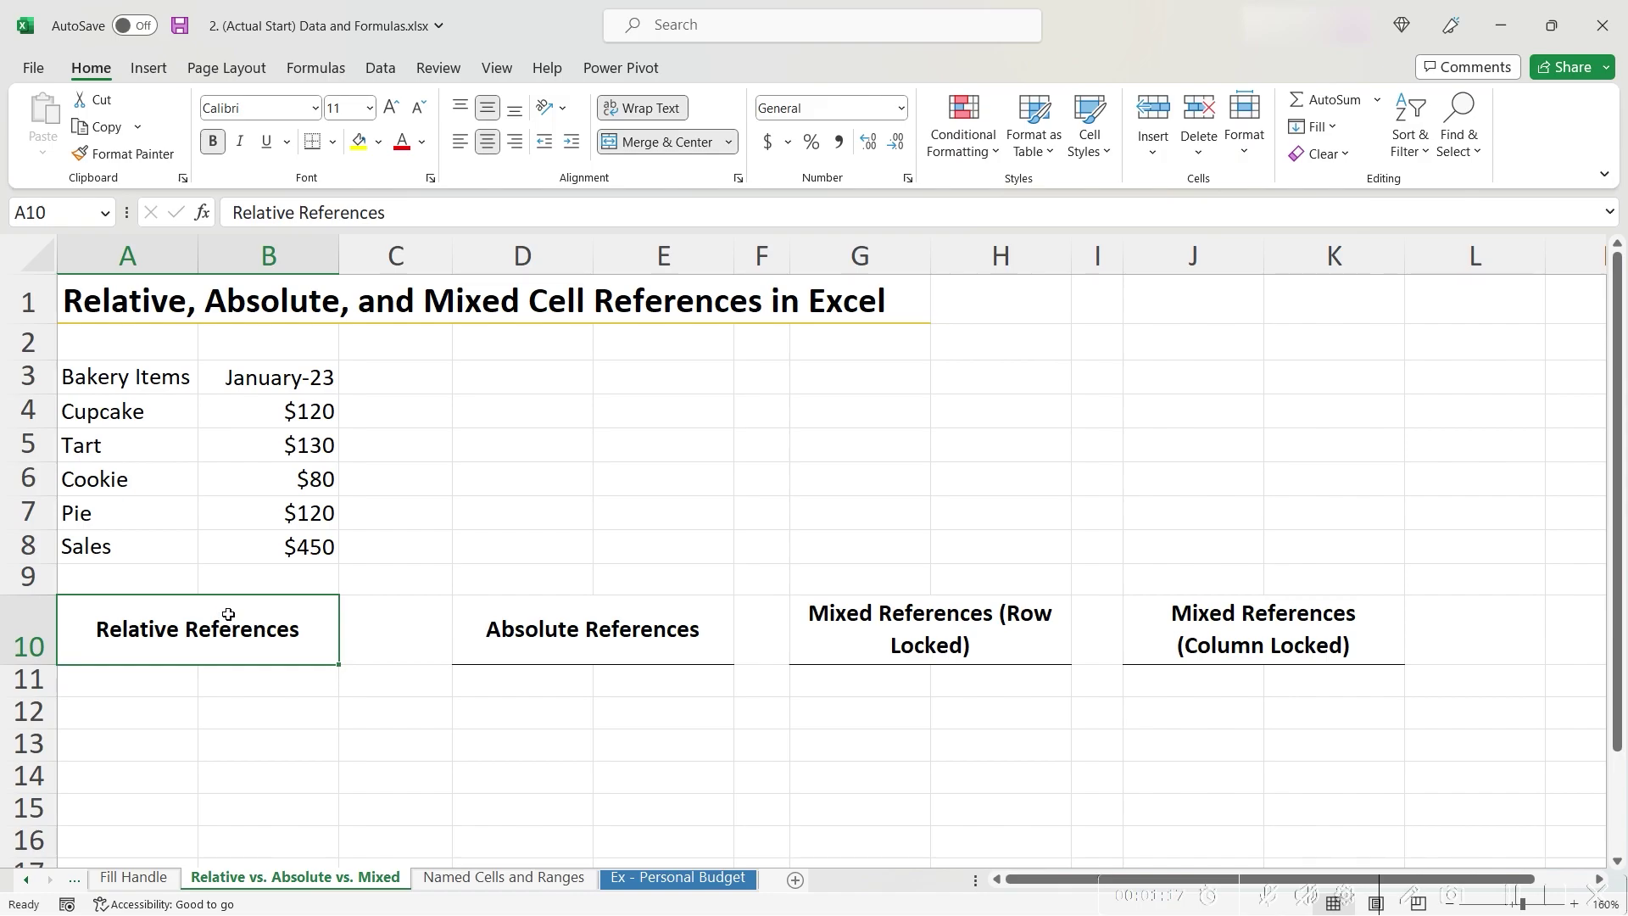
Enter the relative reference =A3 in cell A11 and fill it down to A14
left_click(121, 688)
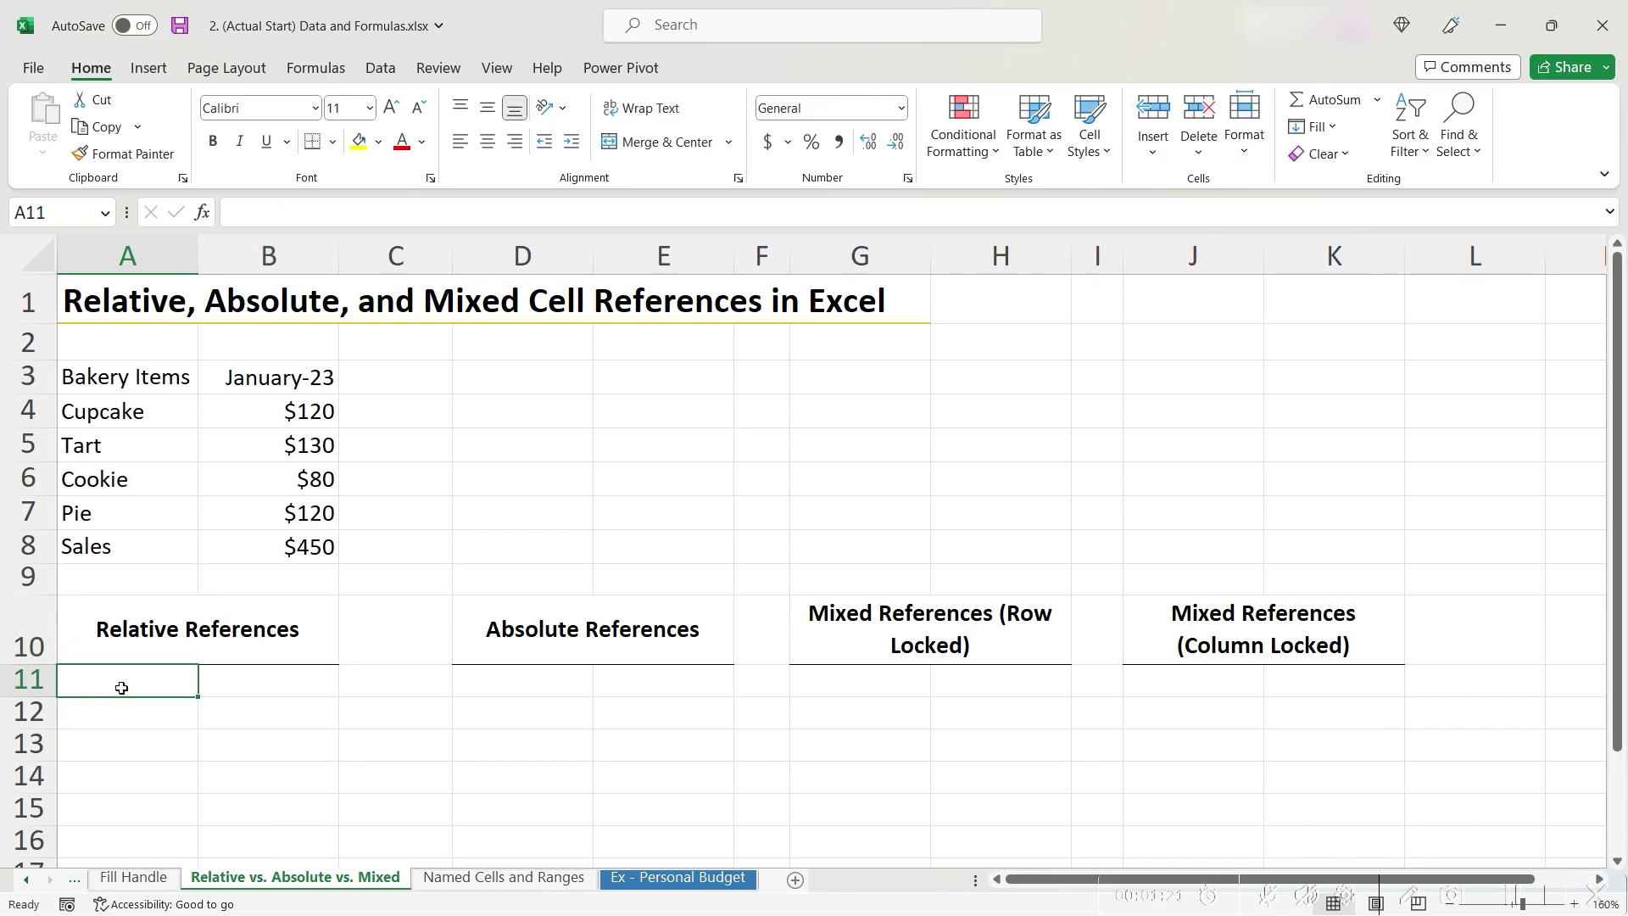
type("=")
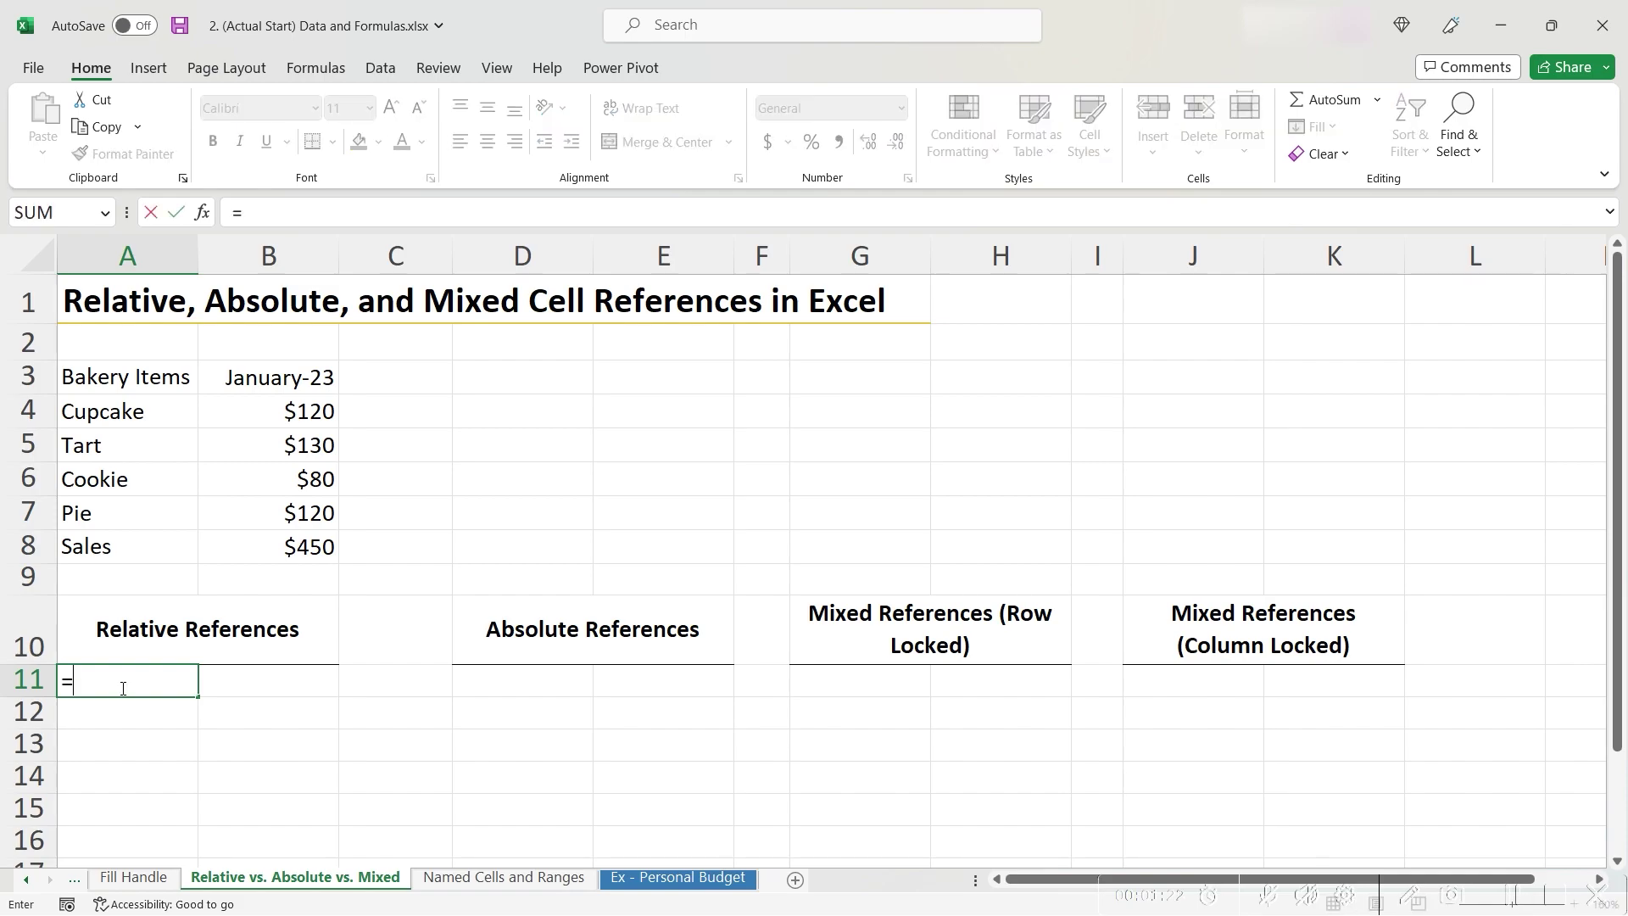
left_click(119, 377)
key("Return")
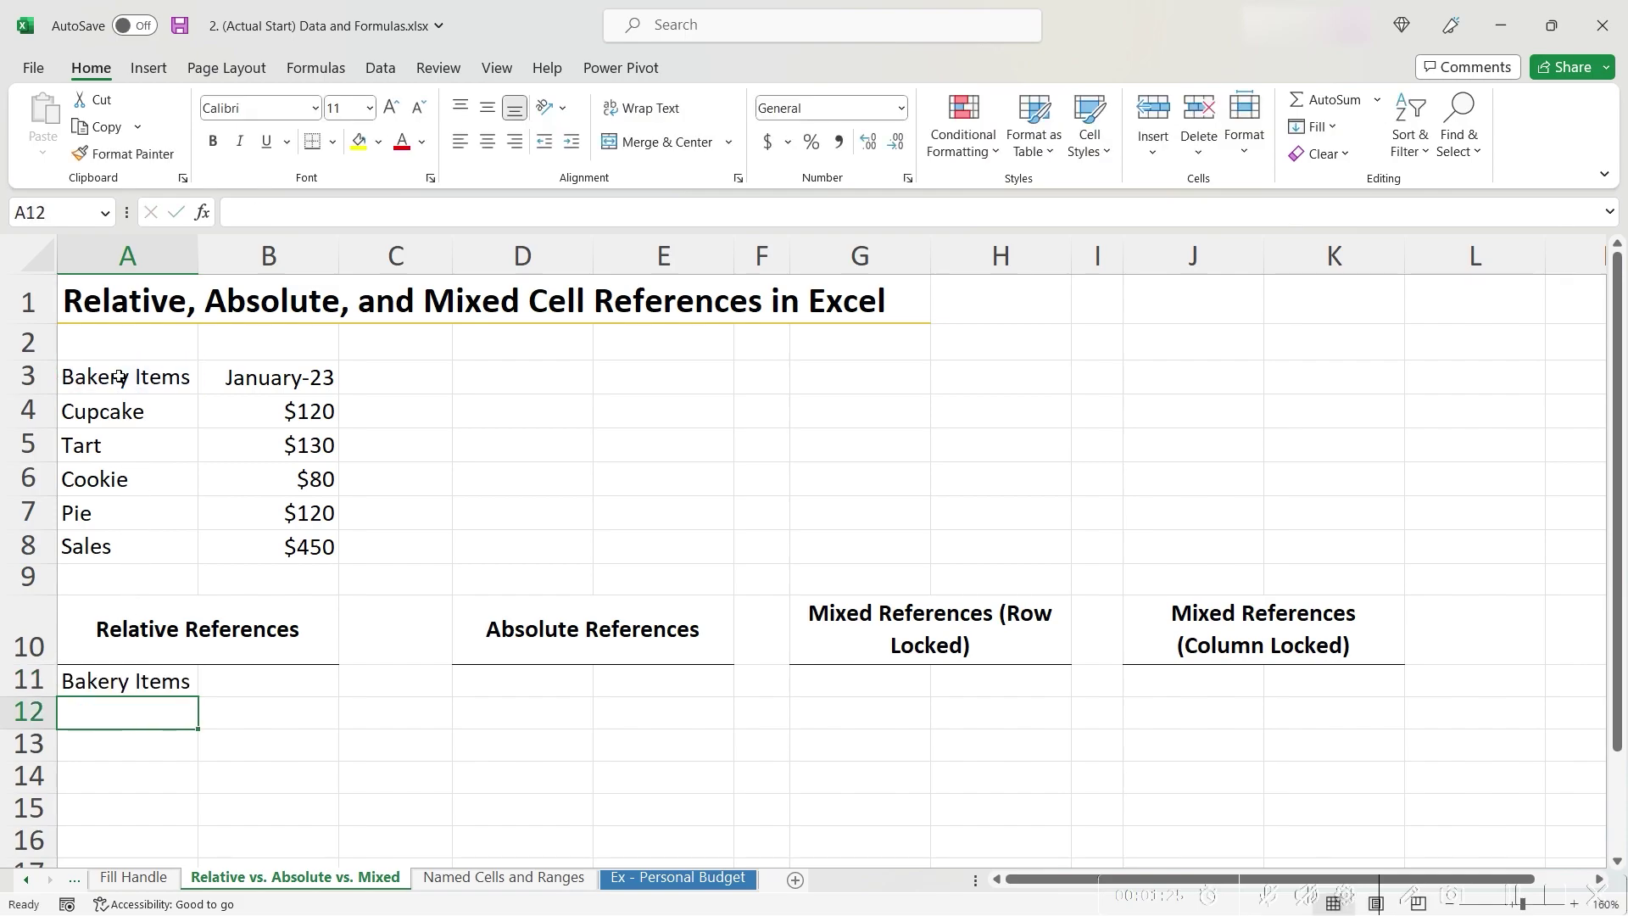
left_click(129, 689)
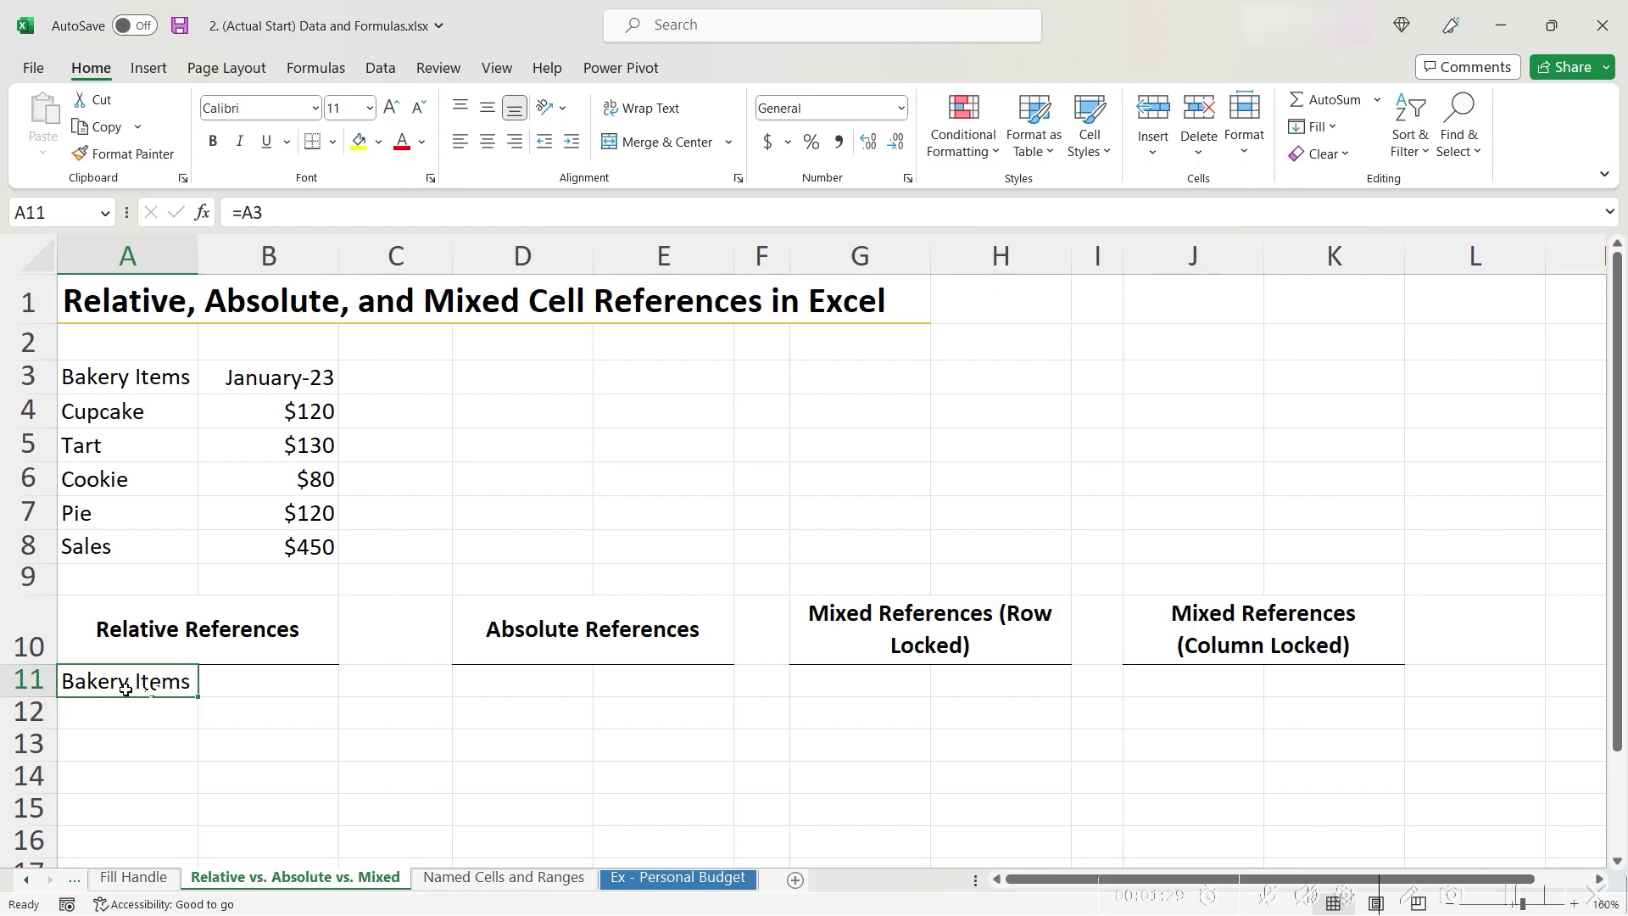
left_click_drag(201, 696, 198, 799)
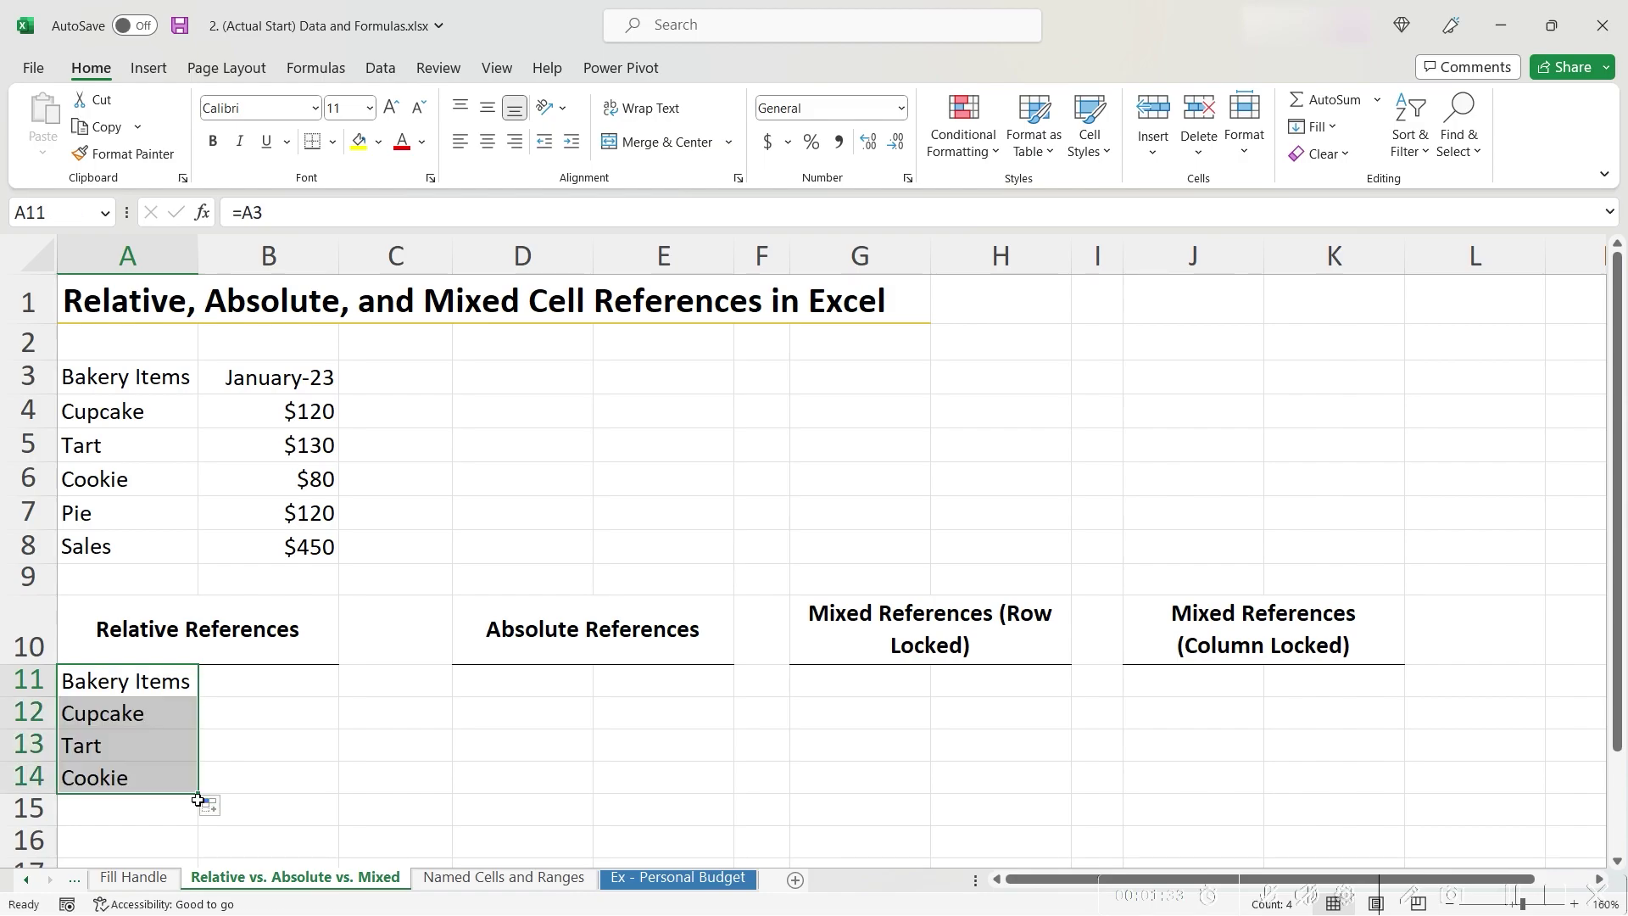
Inspect the filled formulas in cells A12, A13 and A14 to see which source cells they reference
left_click(140, 714)
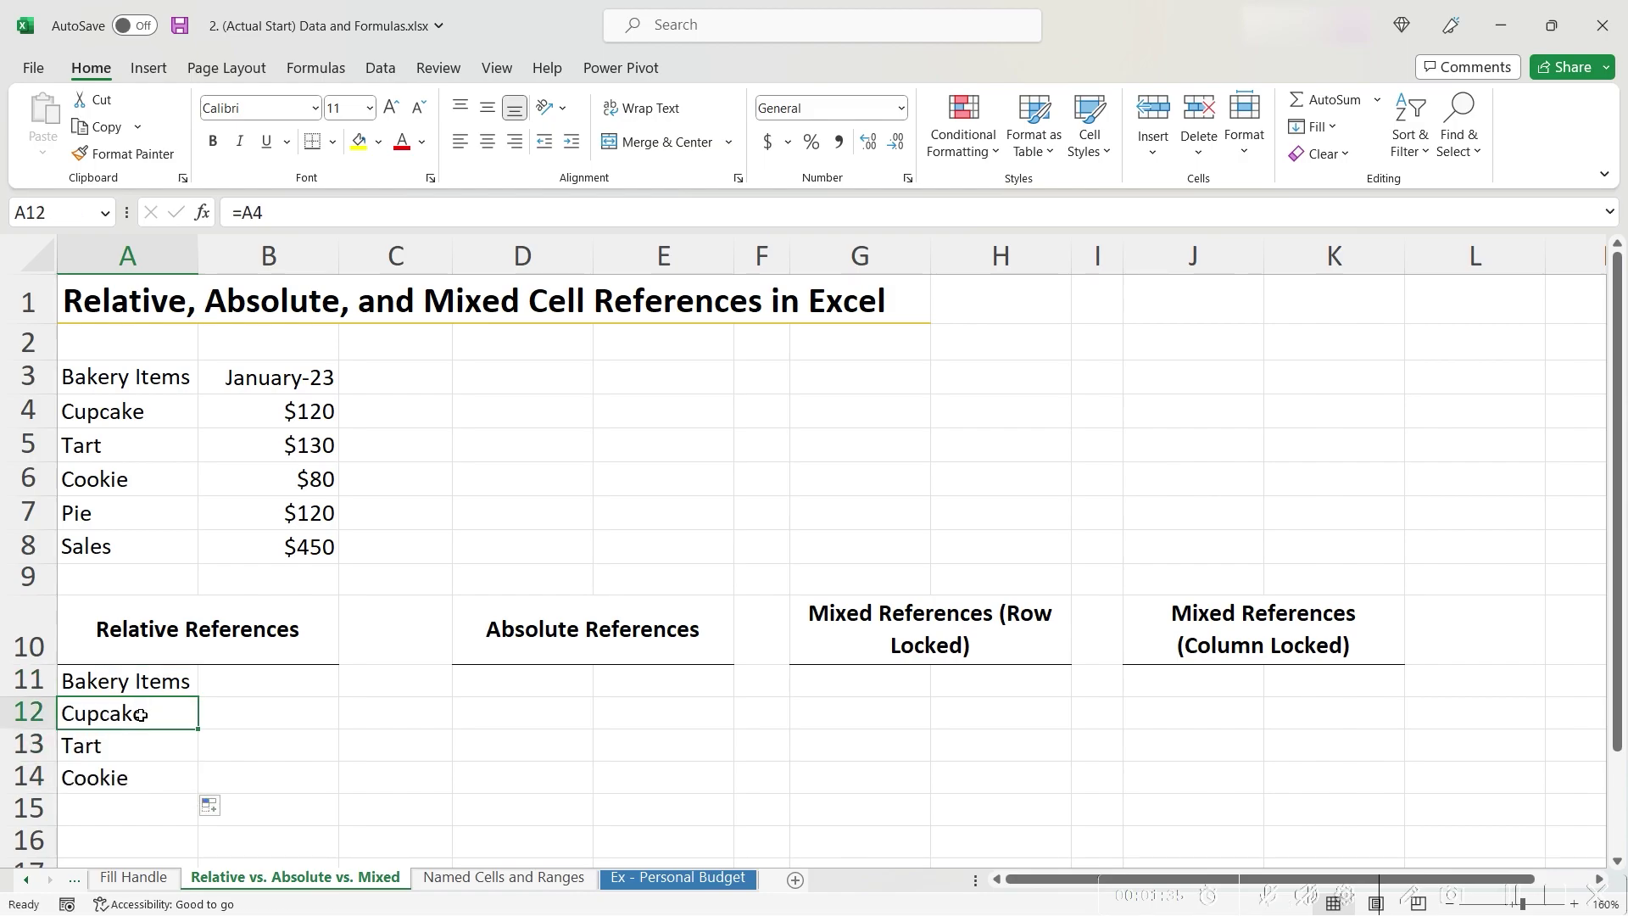
double_click(141, 715)
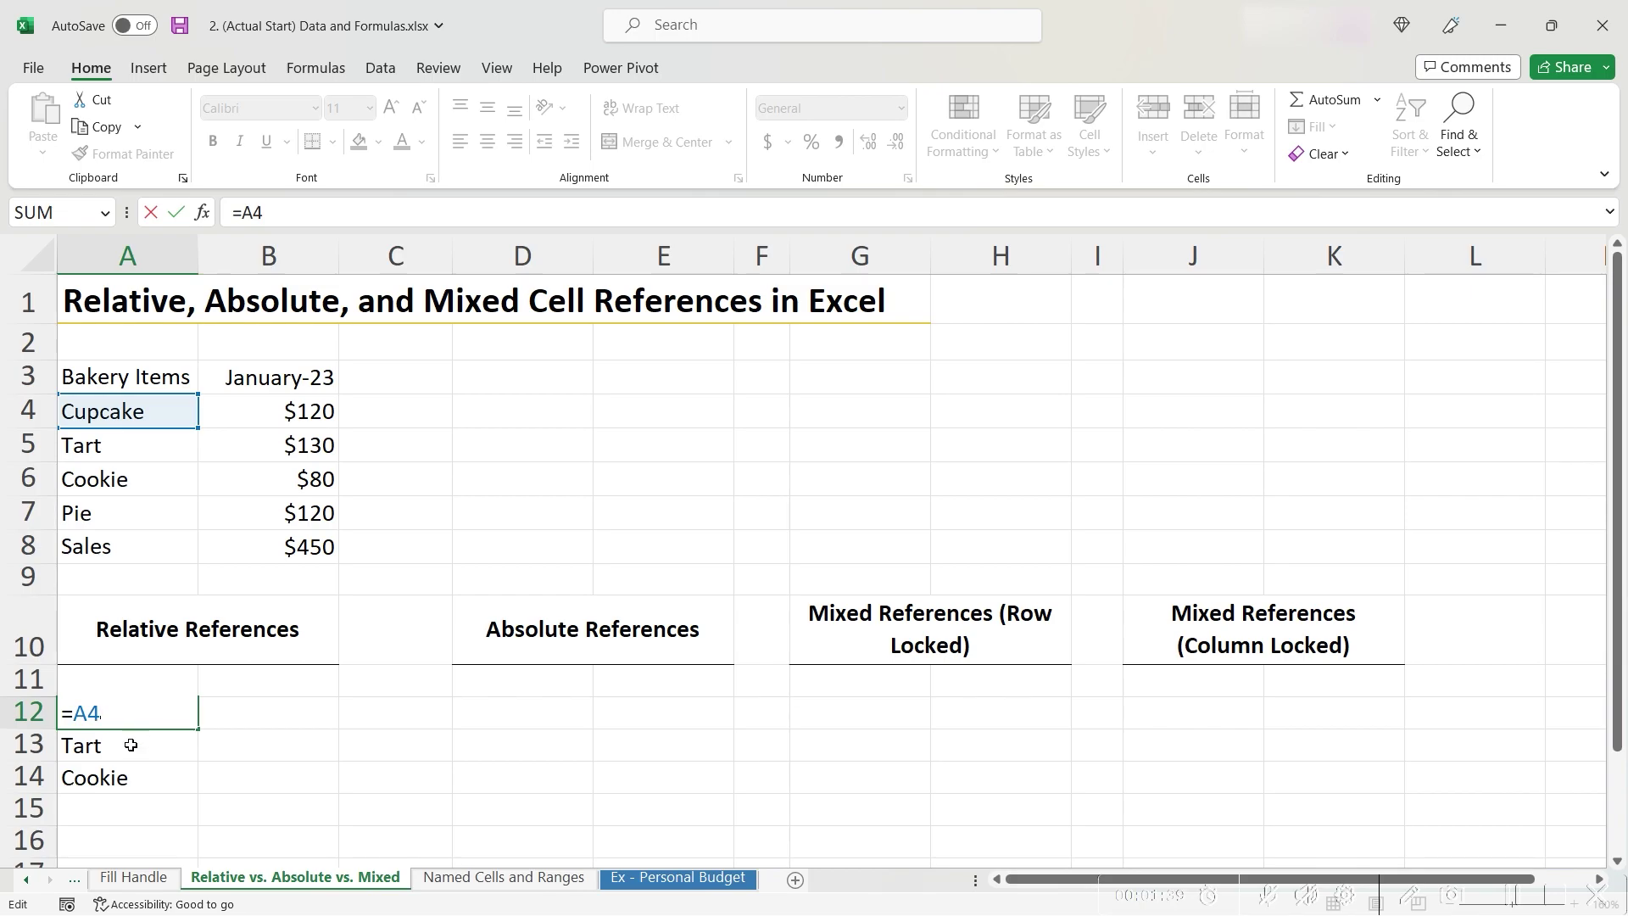
double_click(131, 745)
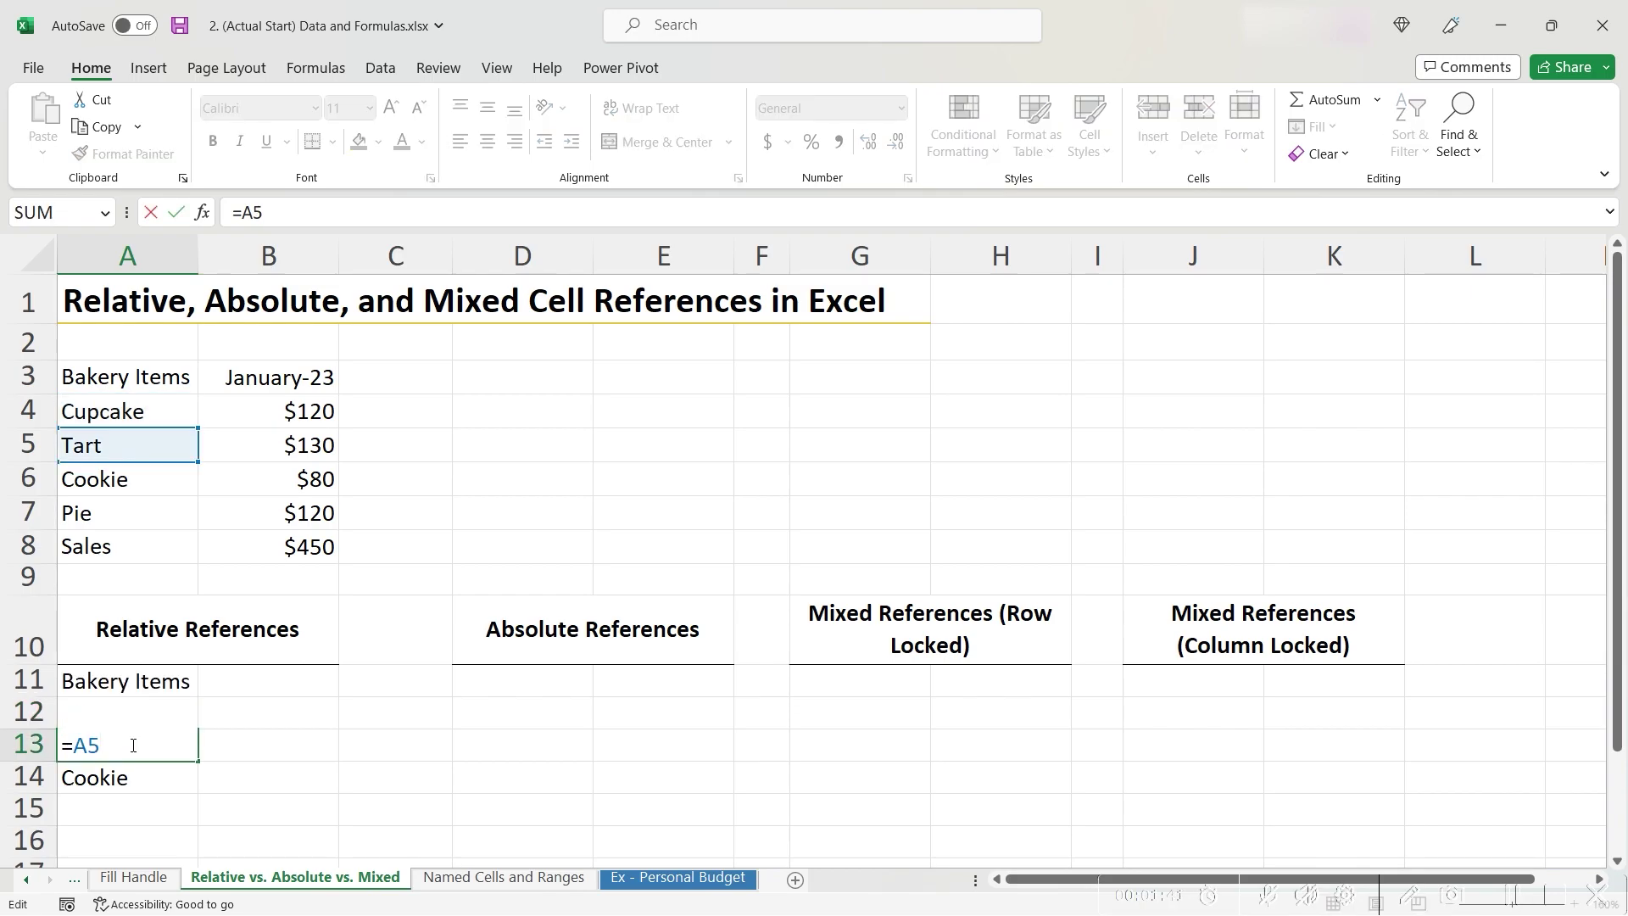
left_click(128, 776)
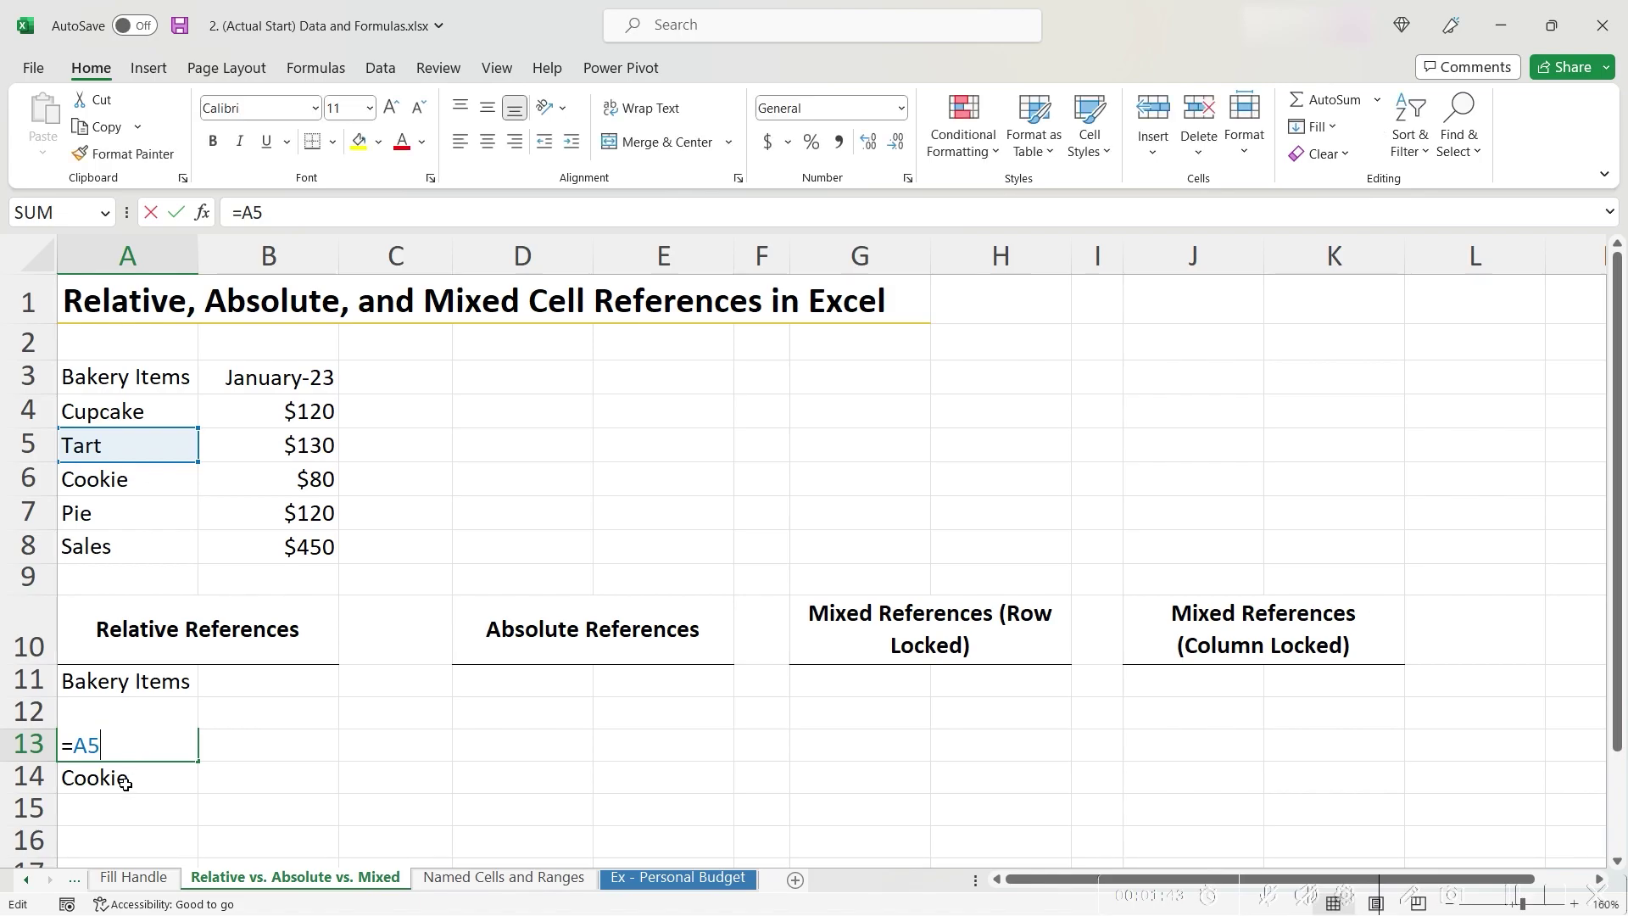
double_click(127, 781)
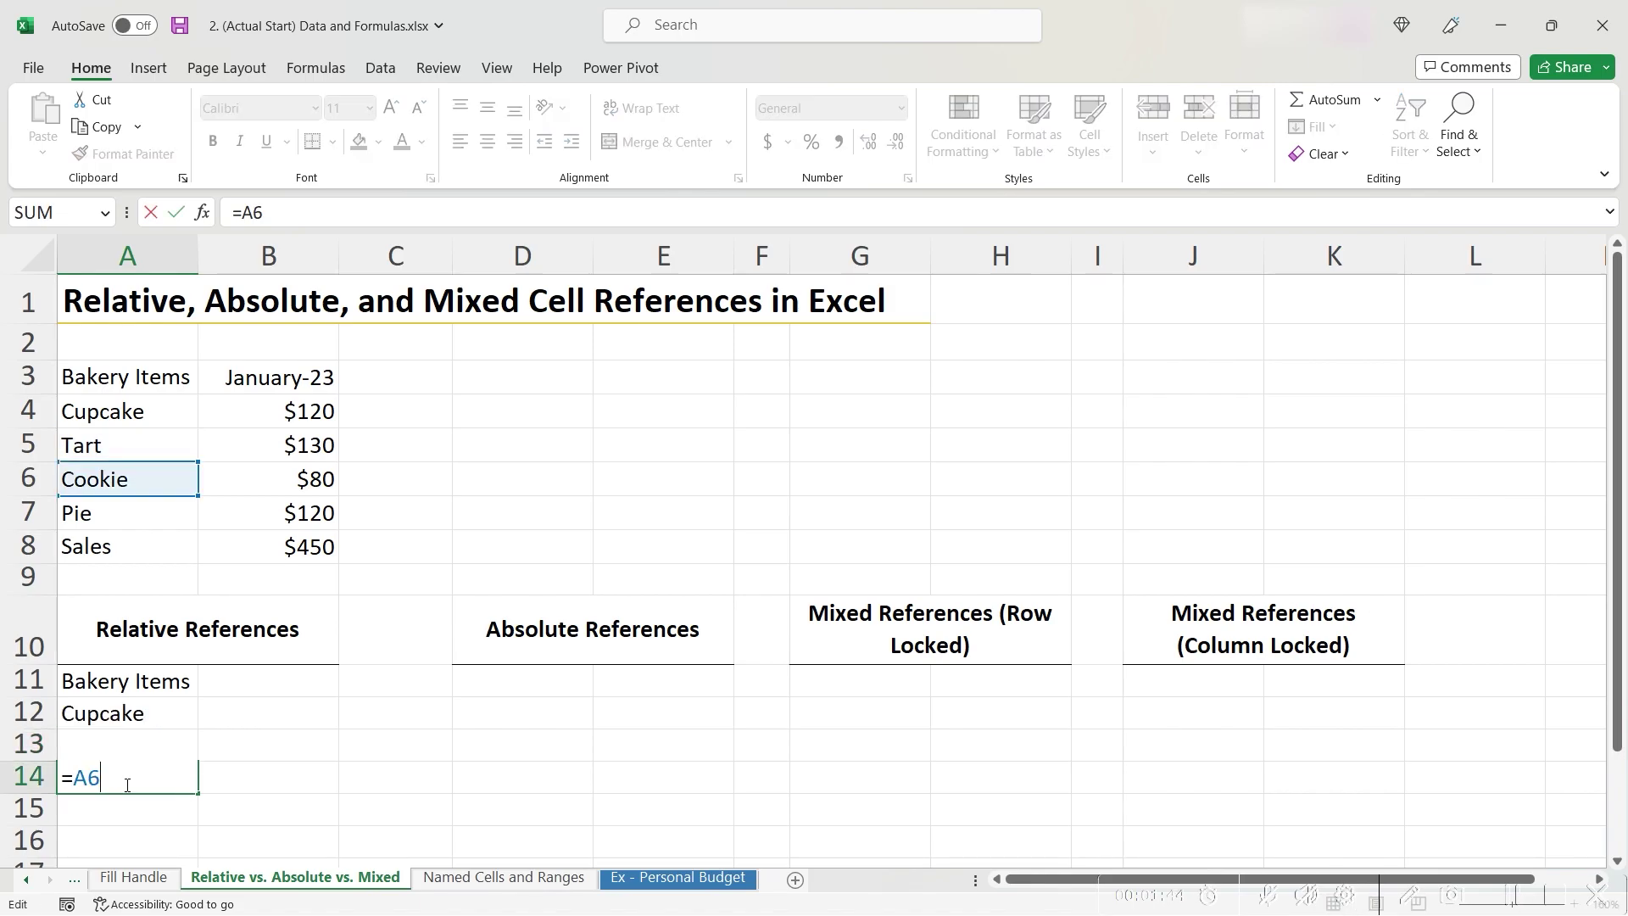
left_click(261, 741)
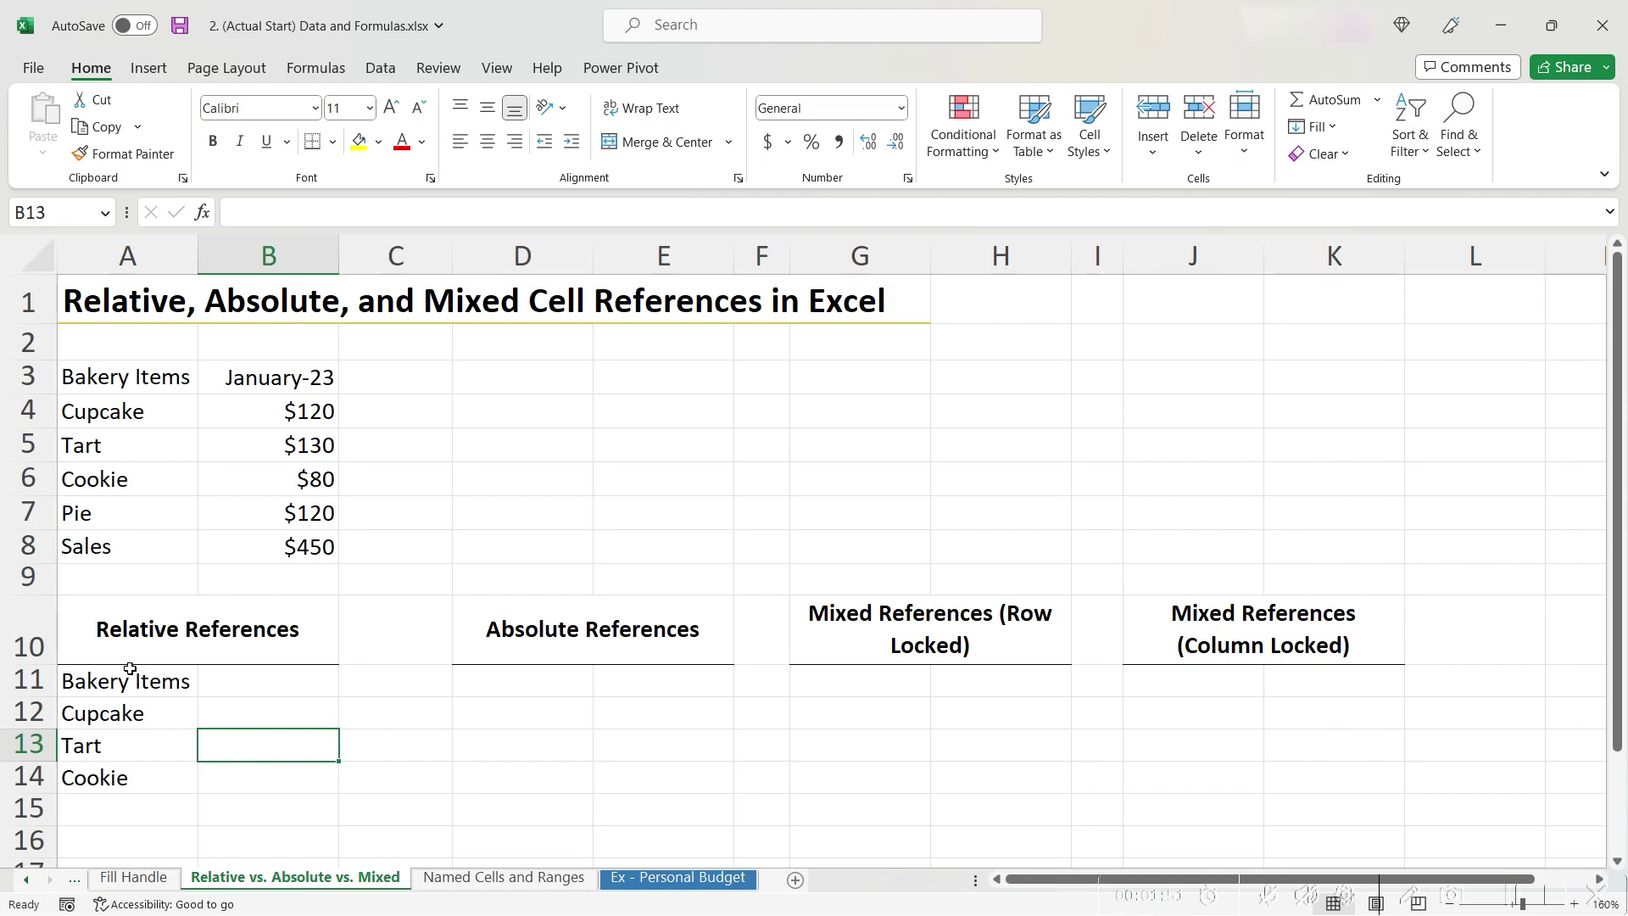
Fill the relative reference formulas in A11:A14 across into B11:B14
left_click(101, 683)
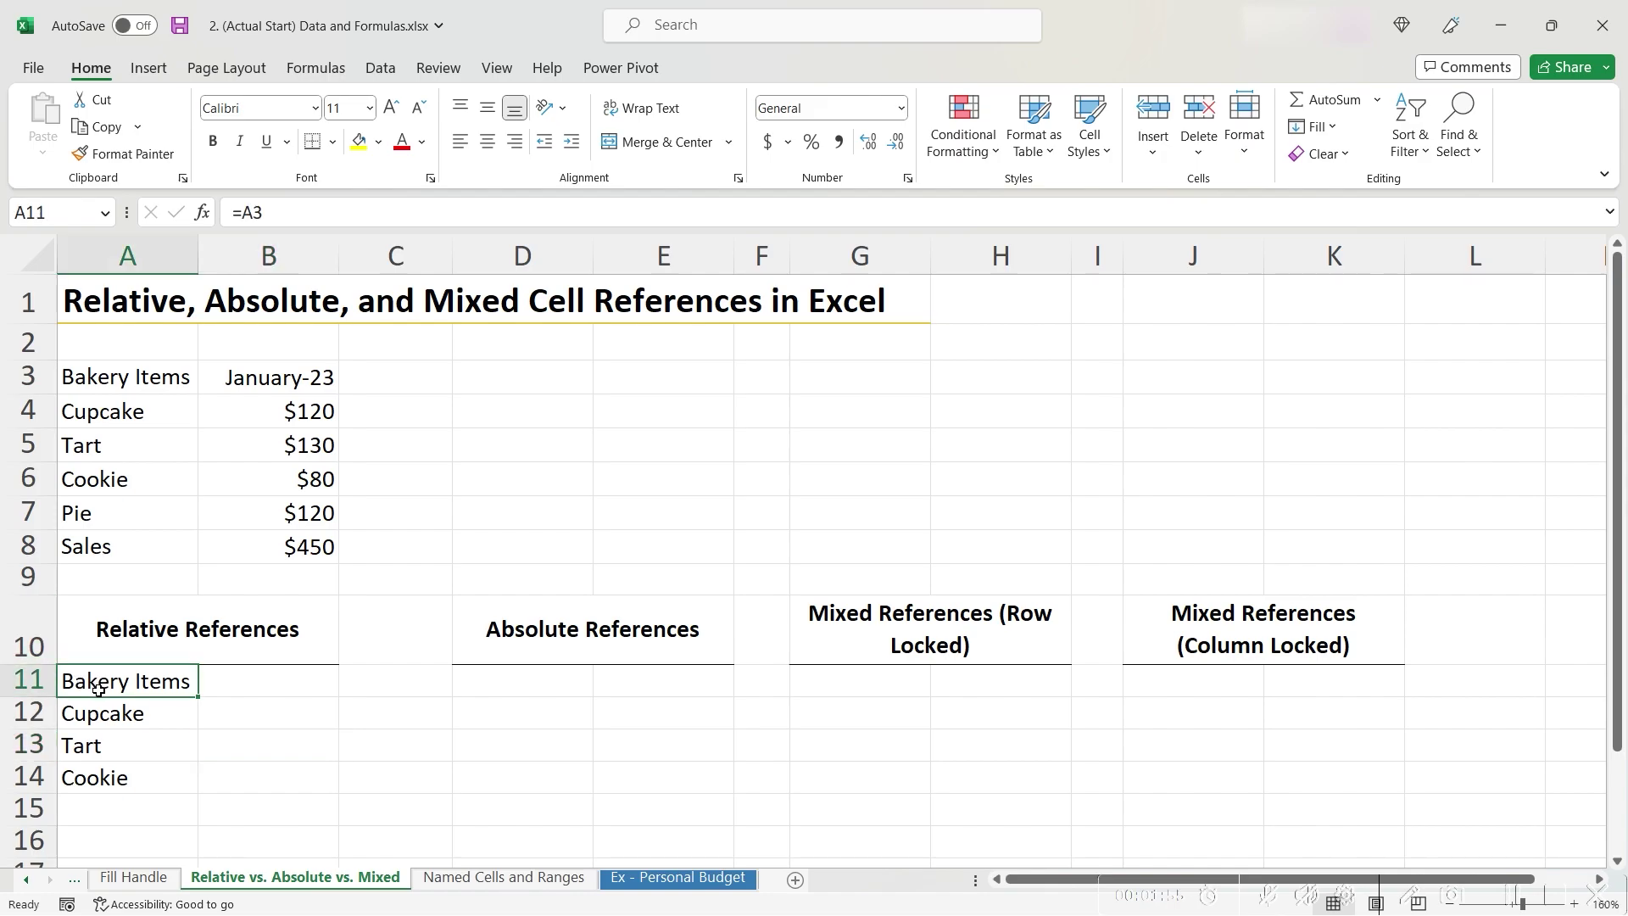
left_click(110, 777, "shift")
left_click_drag(200, 795, 305, 786)
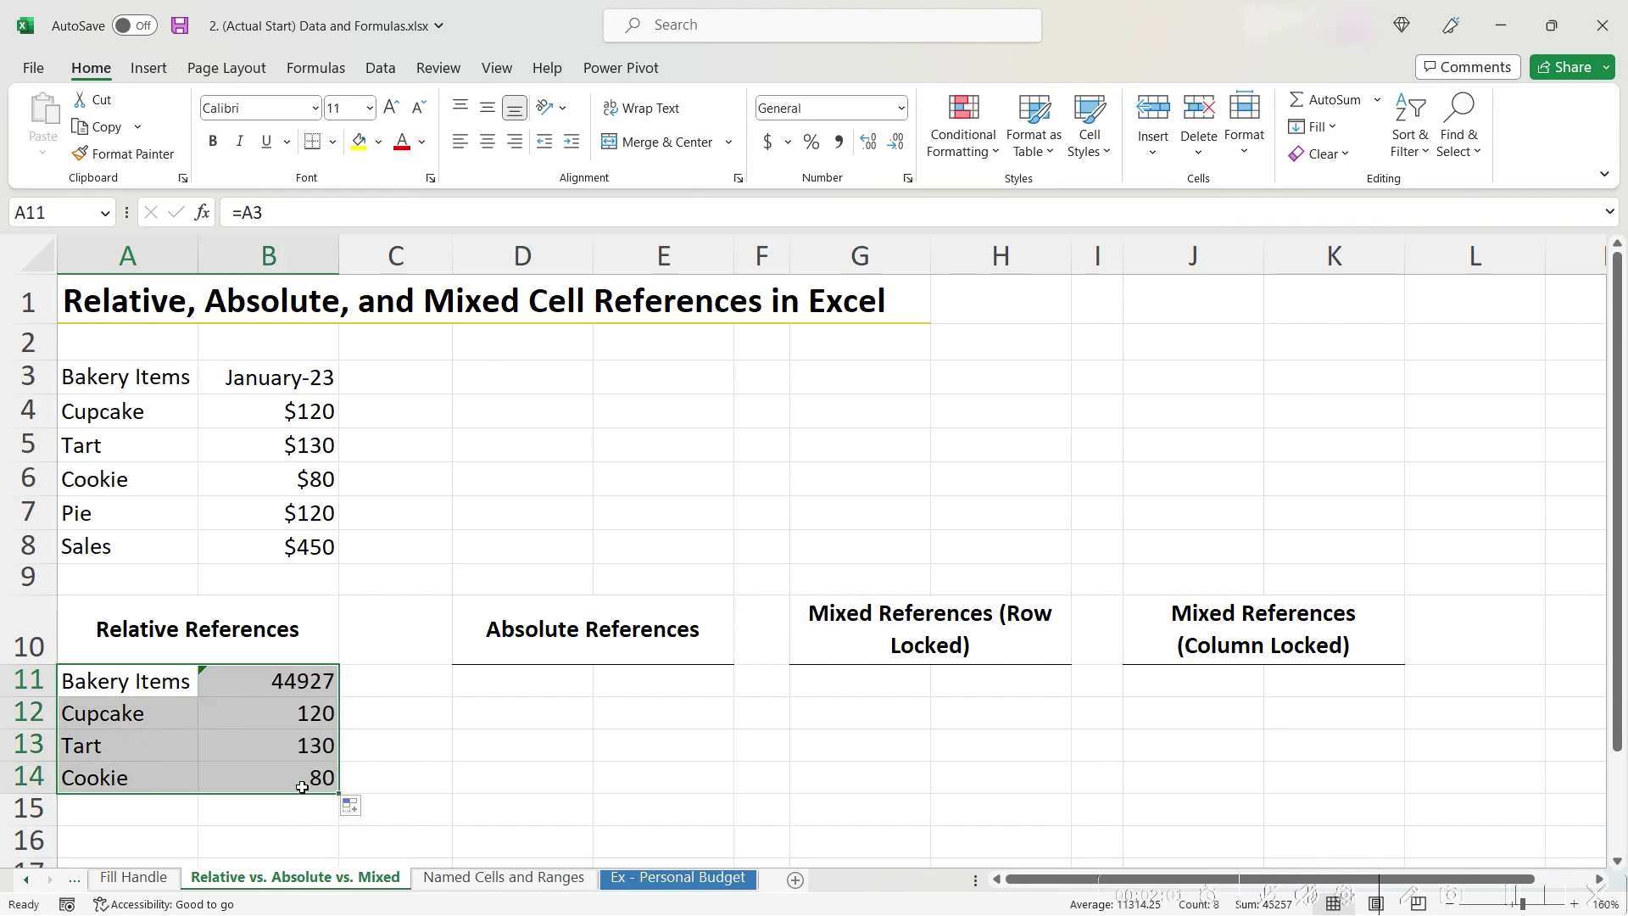
left_click(205, 713)
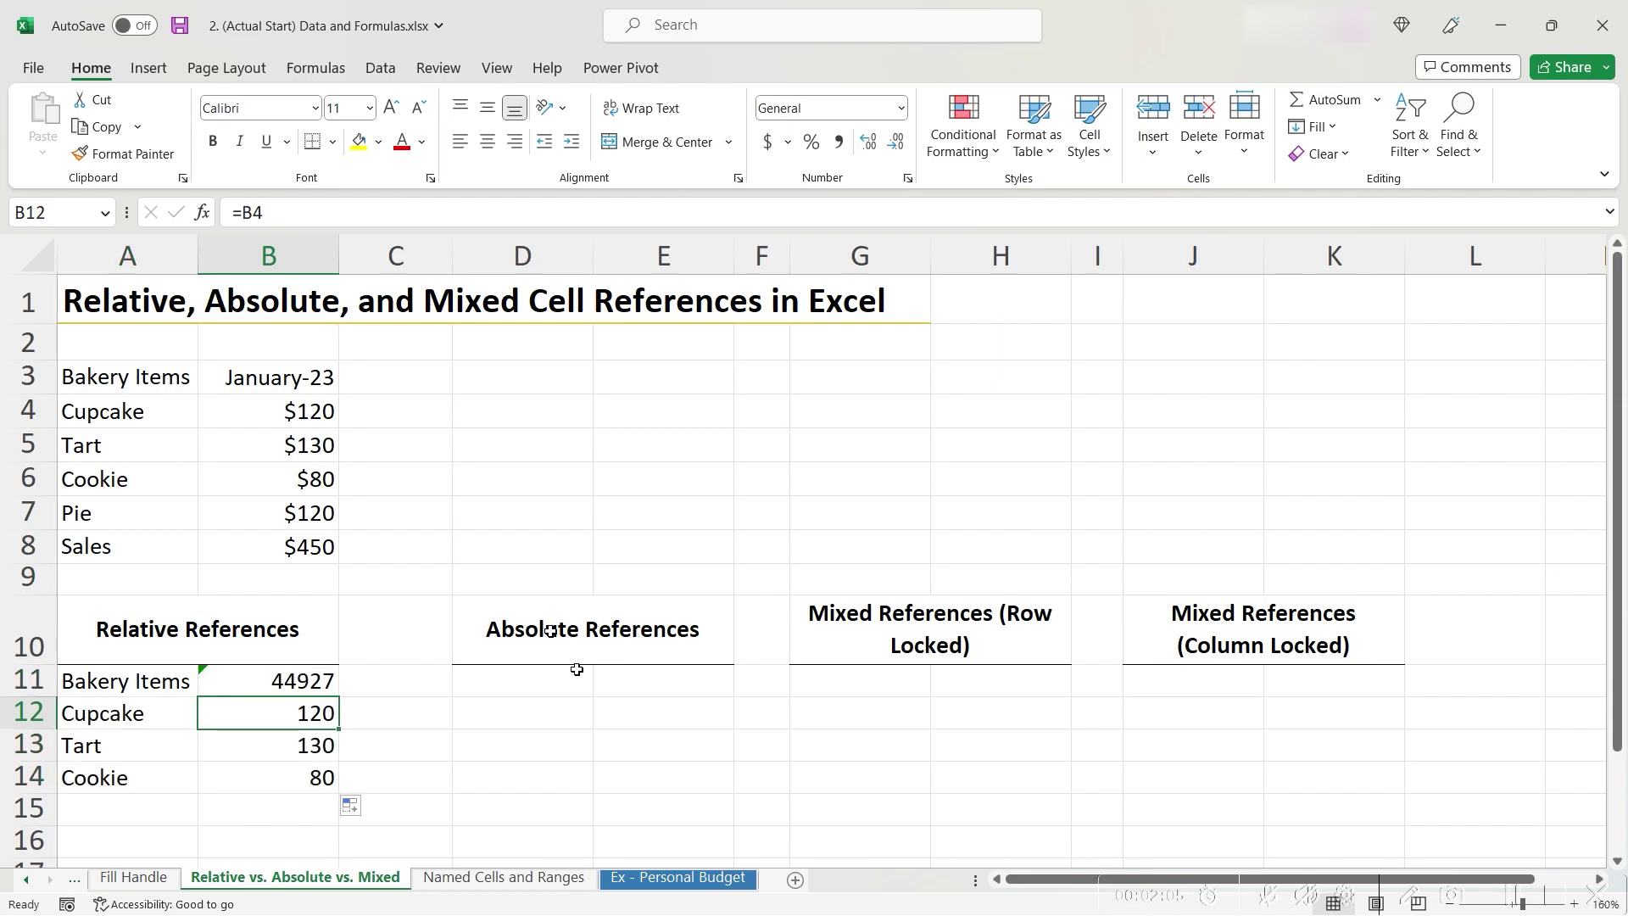
Enter the absolute reference =$A$3 in cell D11 and fill it across the range D11:E14
left_click(547, 685)
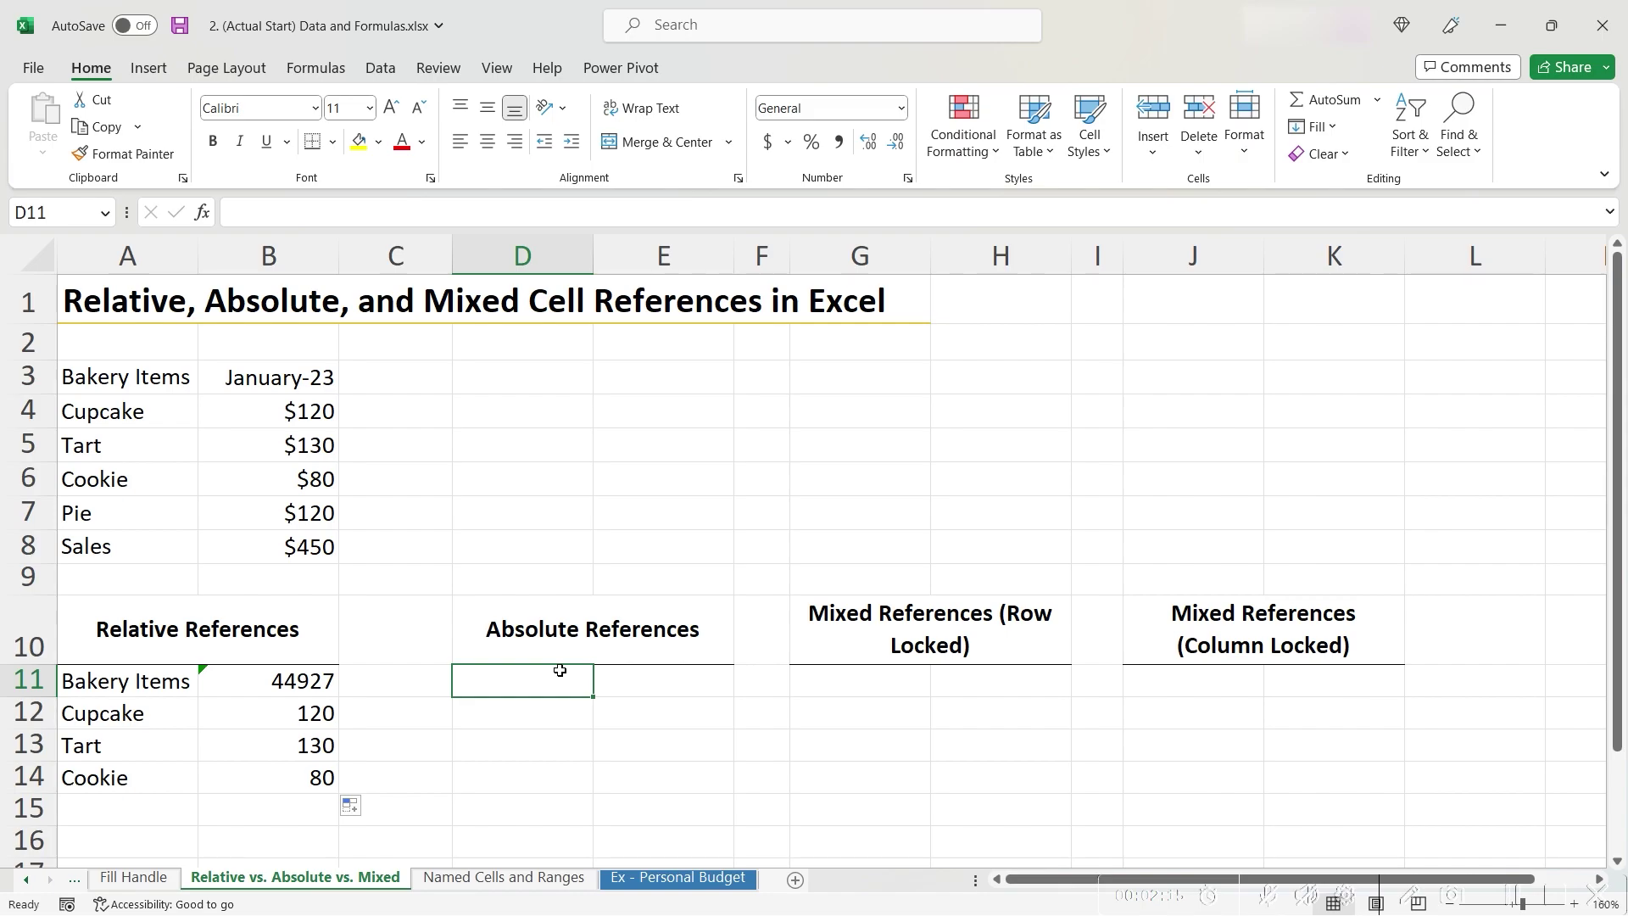
type("=")
left_click(98, 377)
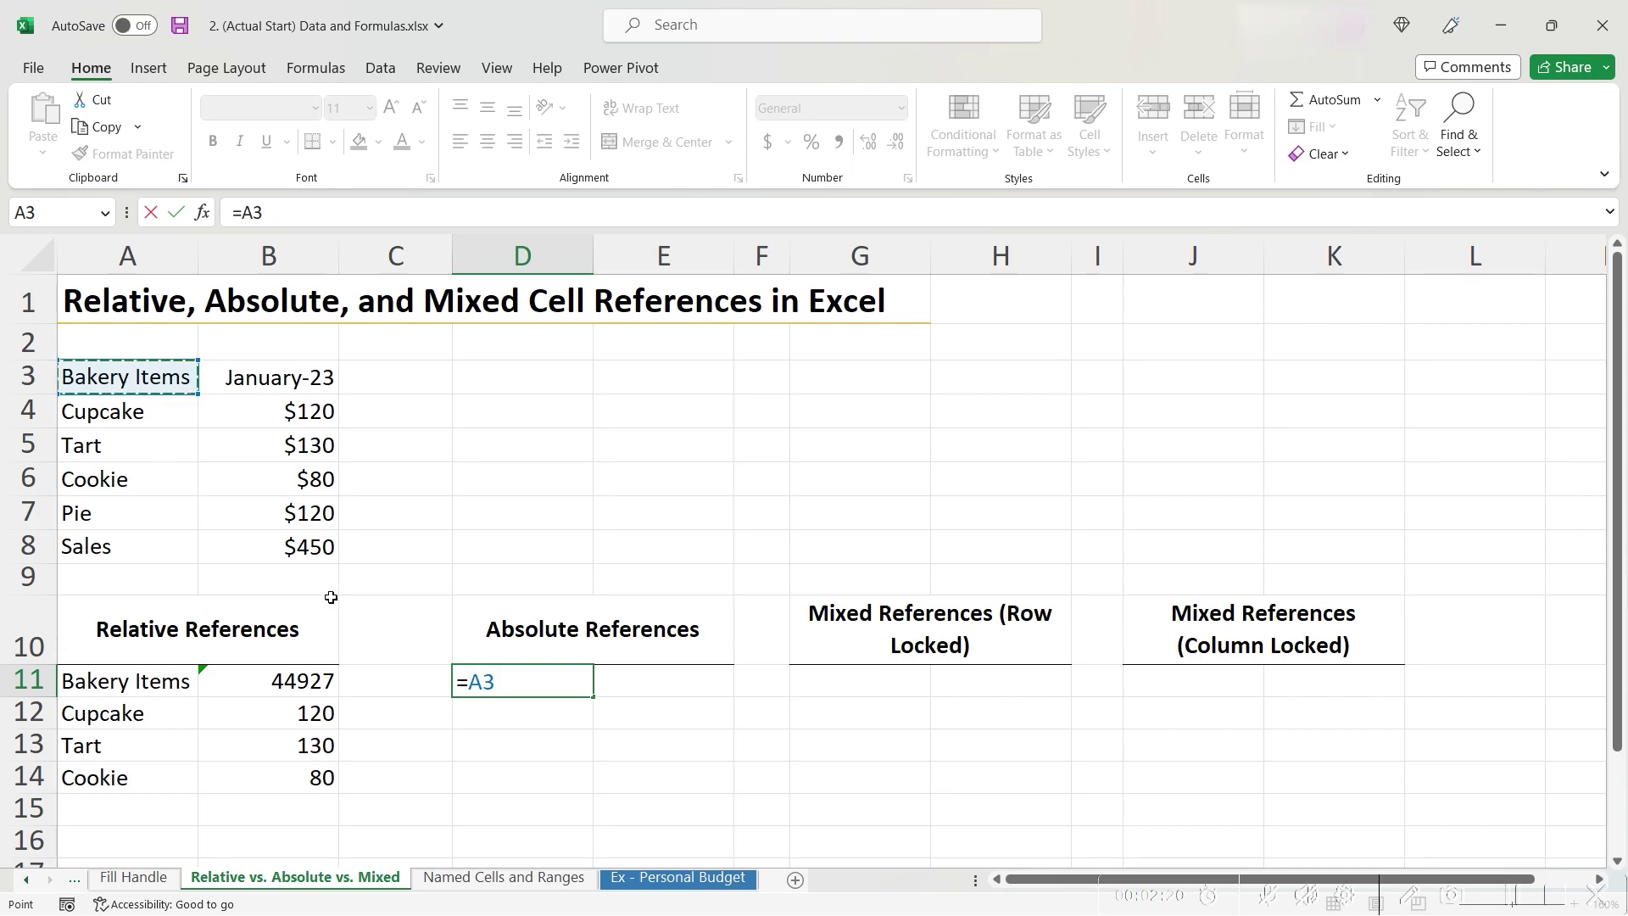
left_click(468, 683)
type("$")
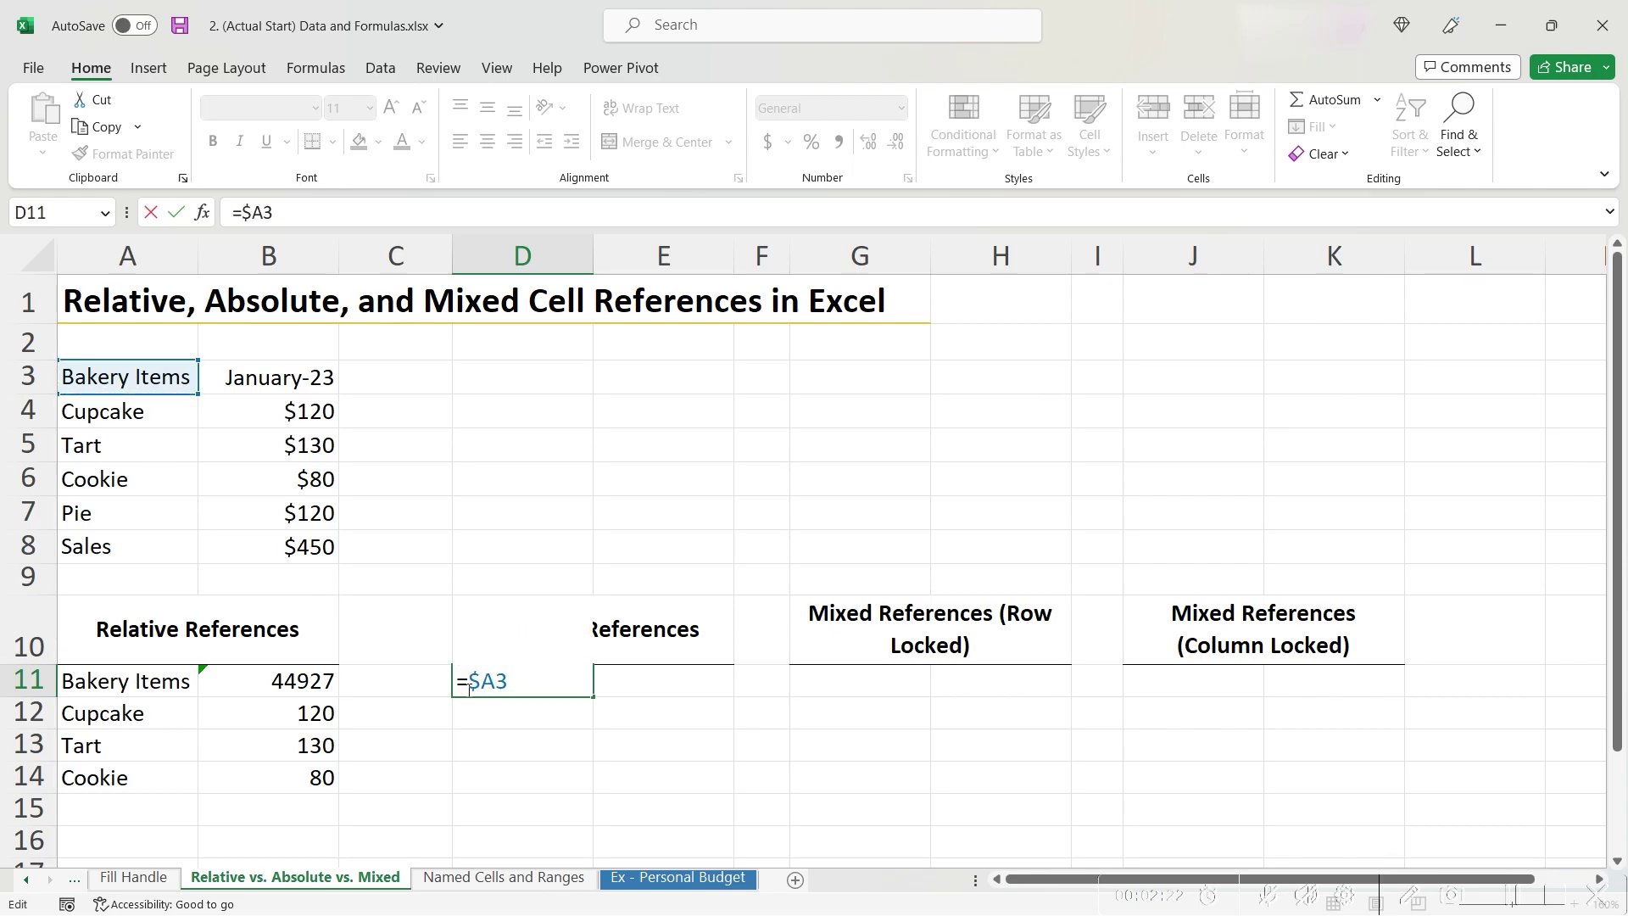
left_click(499, 681)
type("$")
left_click(524, 715)
left_click(575, 684)
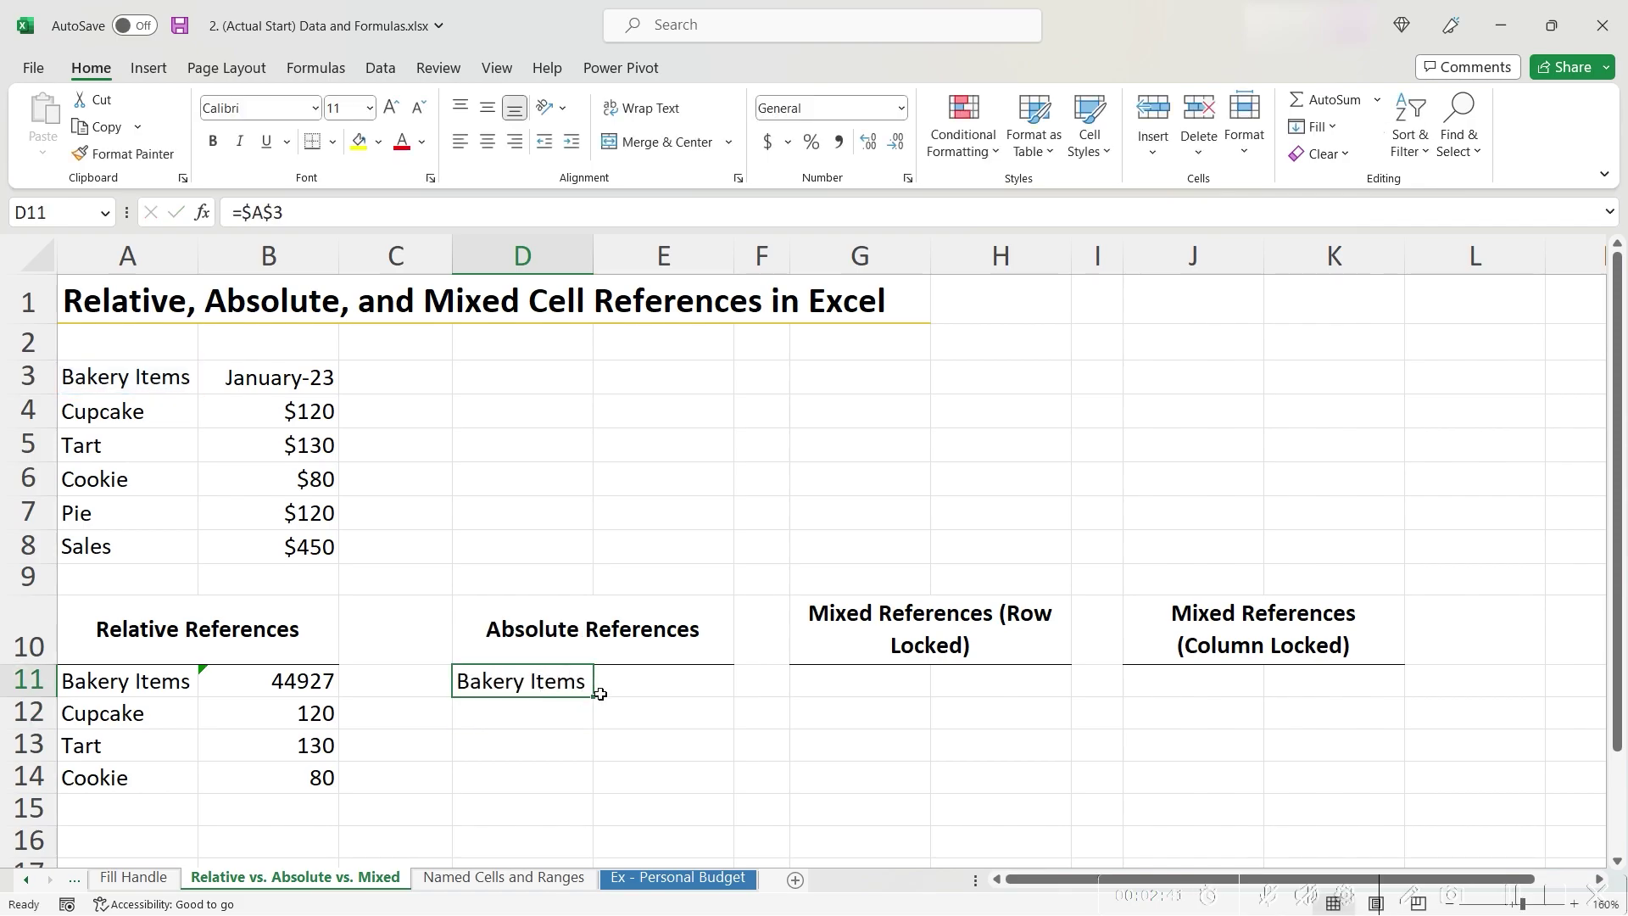
left_click_drag(595, 697, 734, 757)
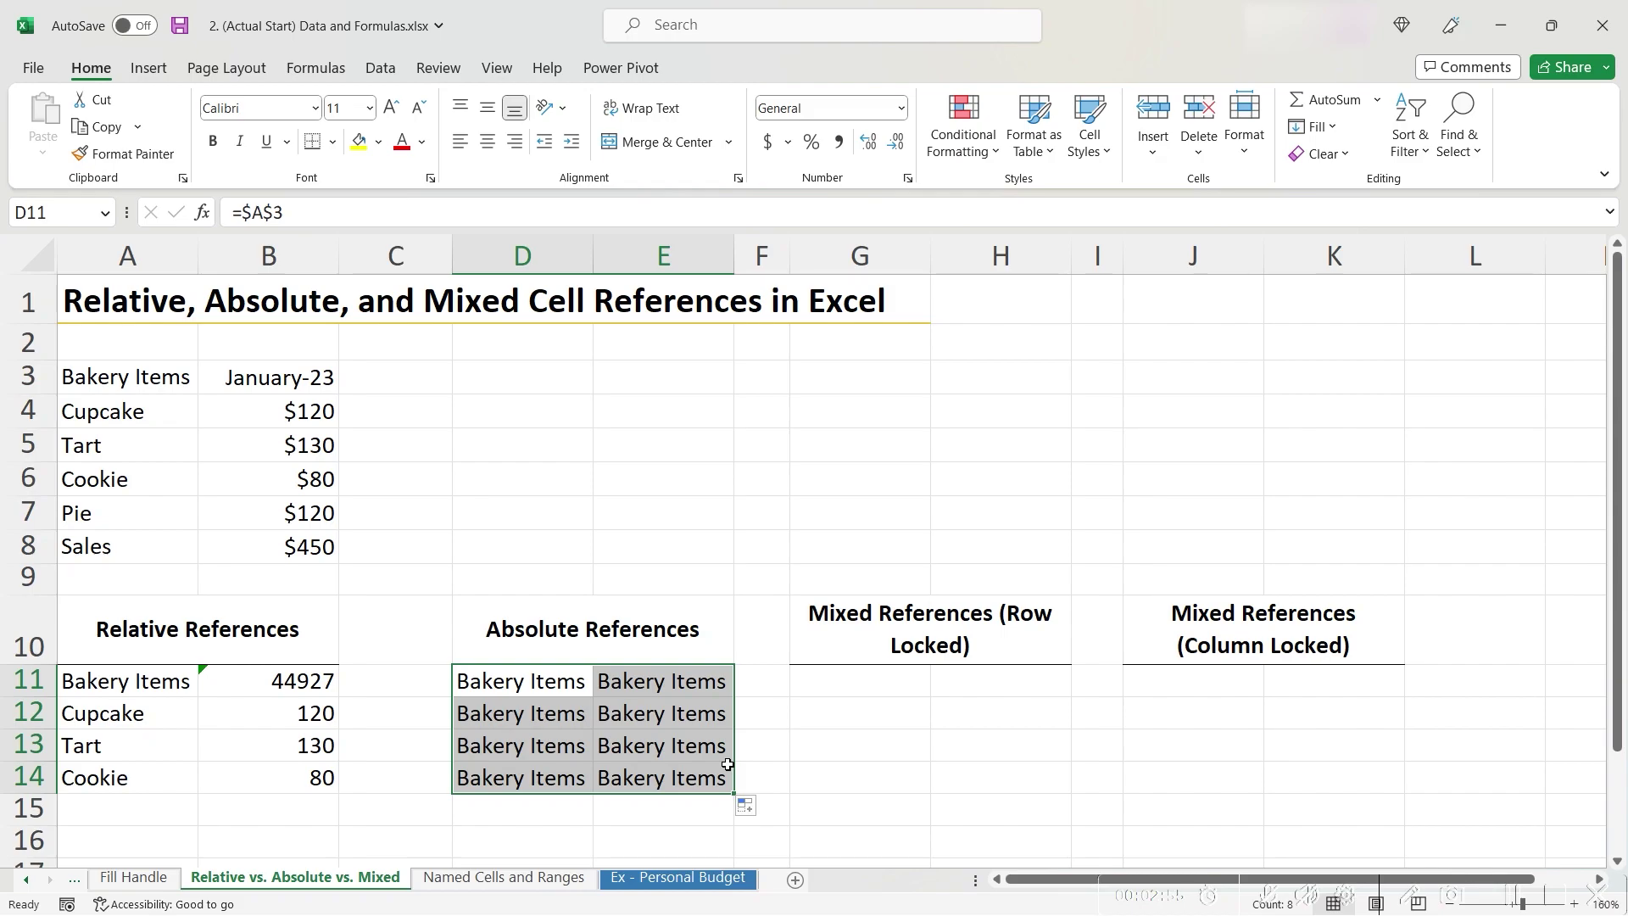
Enter the row-locked mixed reference =A$3 in cell G11
left_click(925, 707)
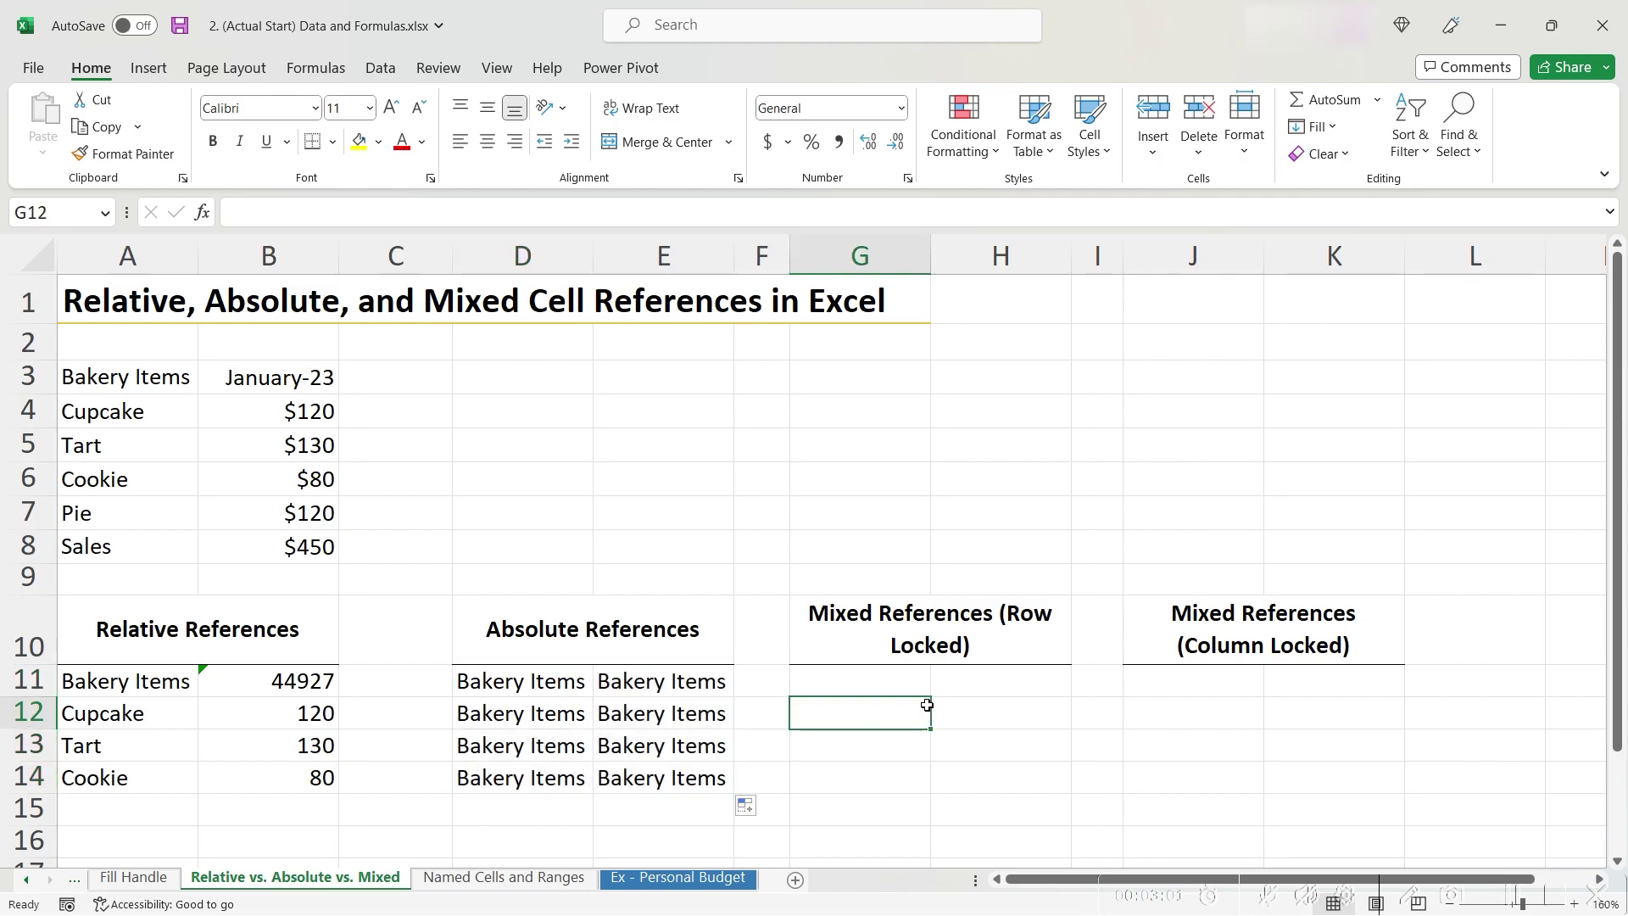
left_click(920, 674)
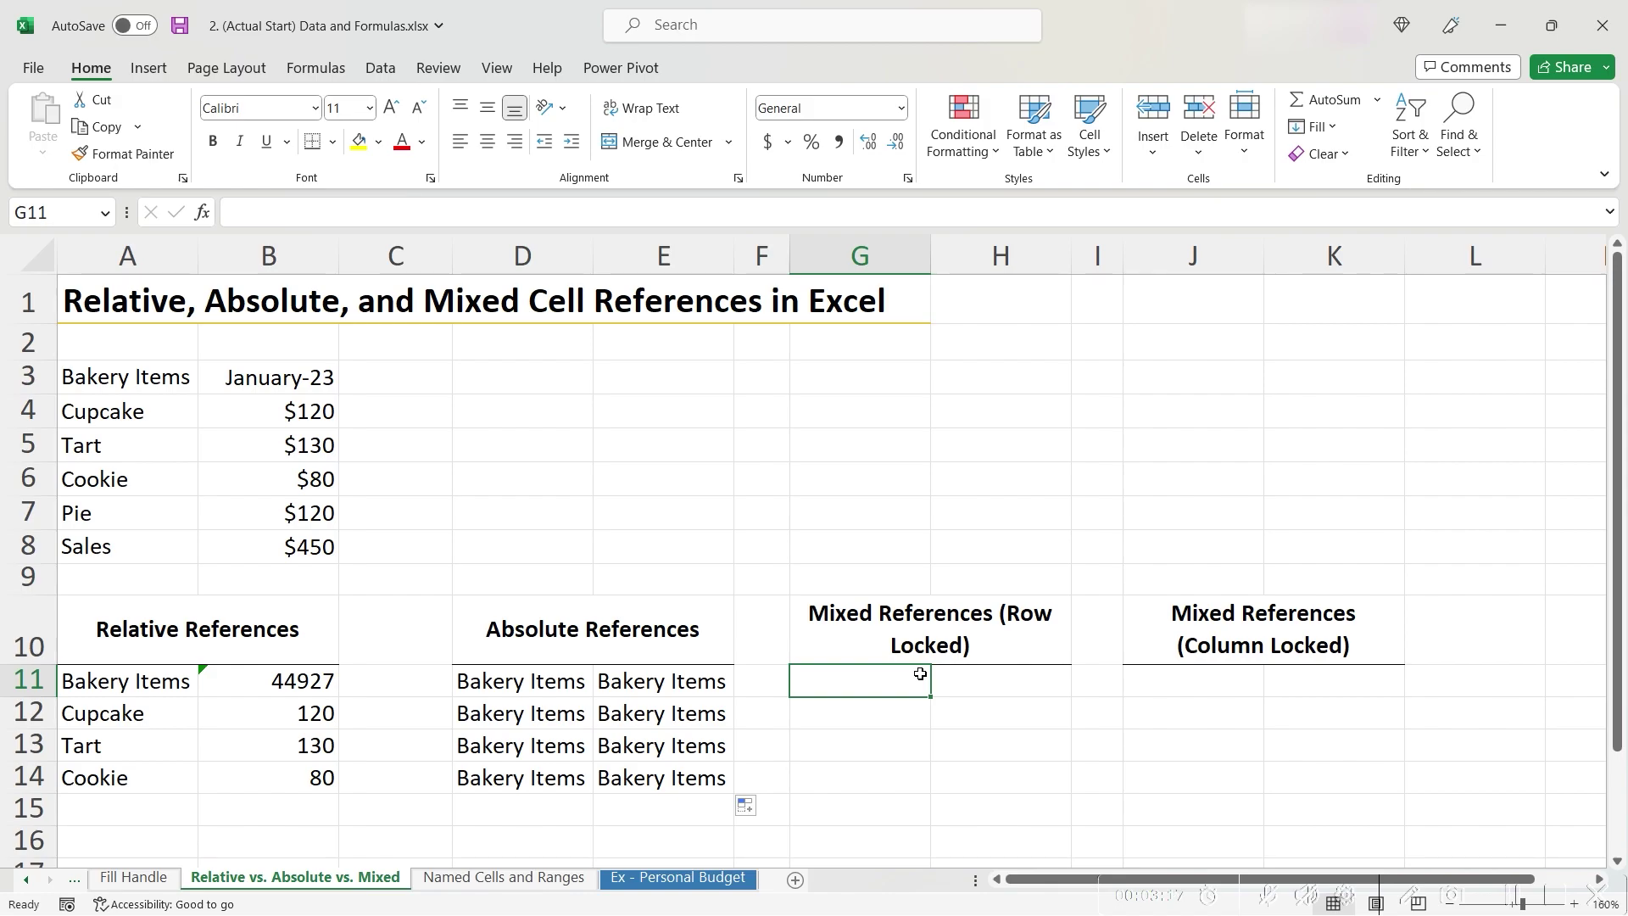
type("=")
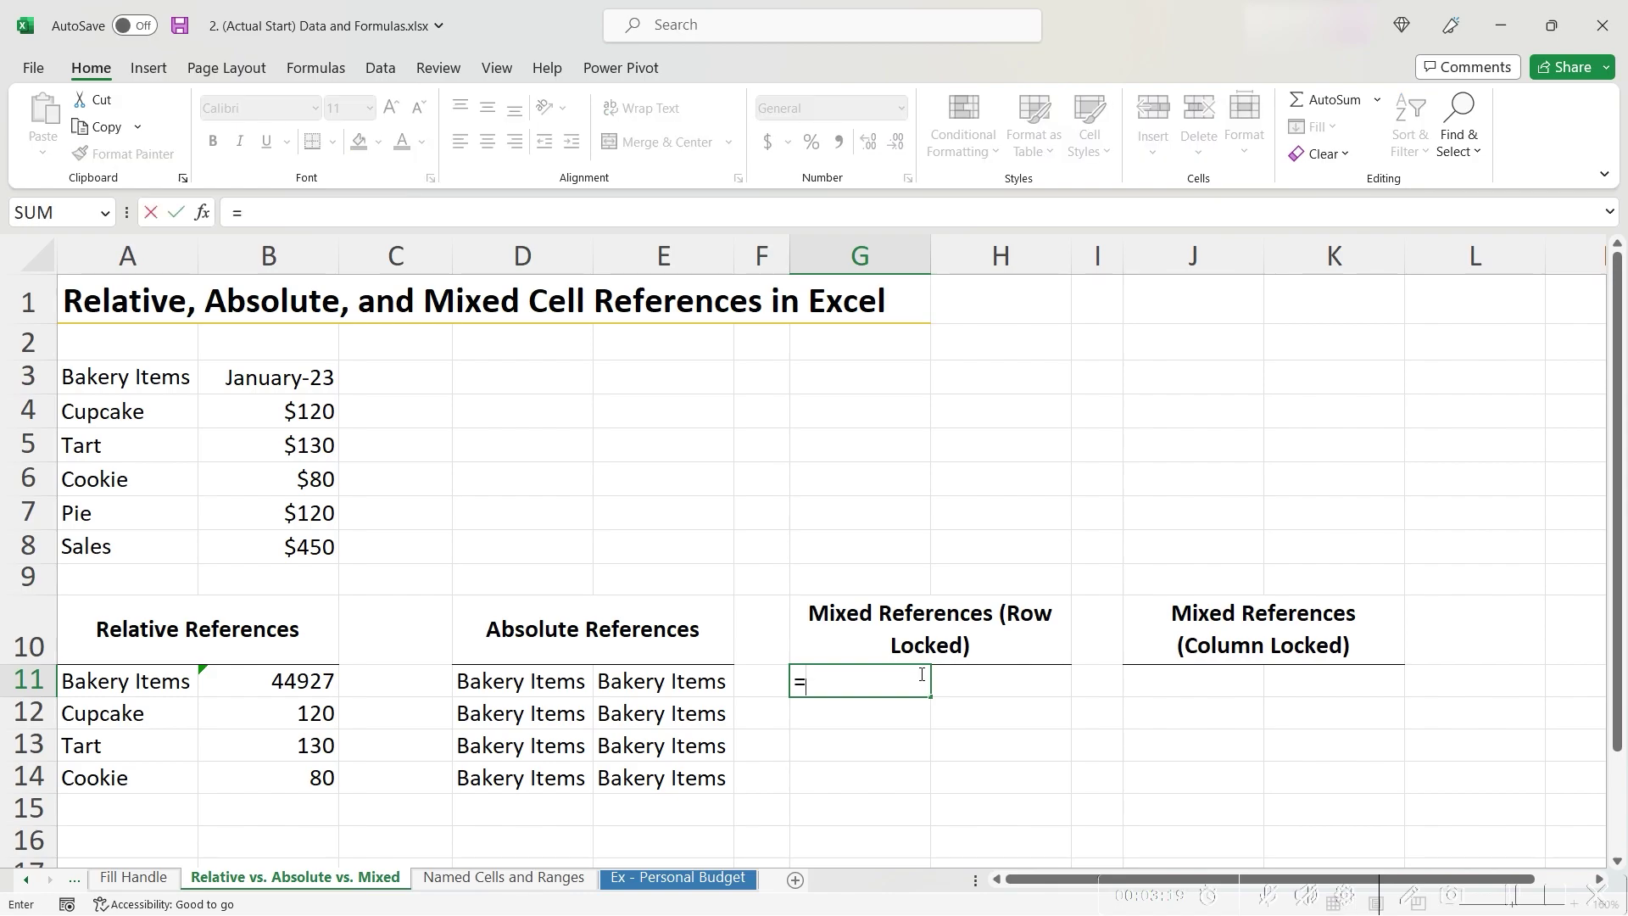
left_click(163, 377)
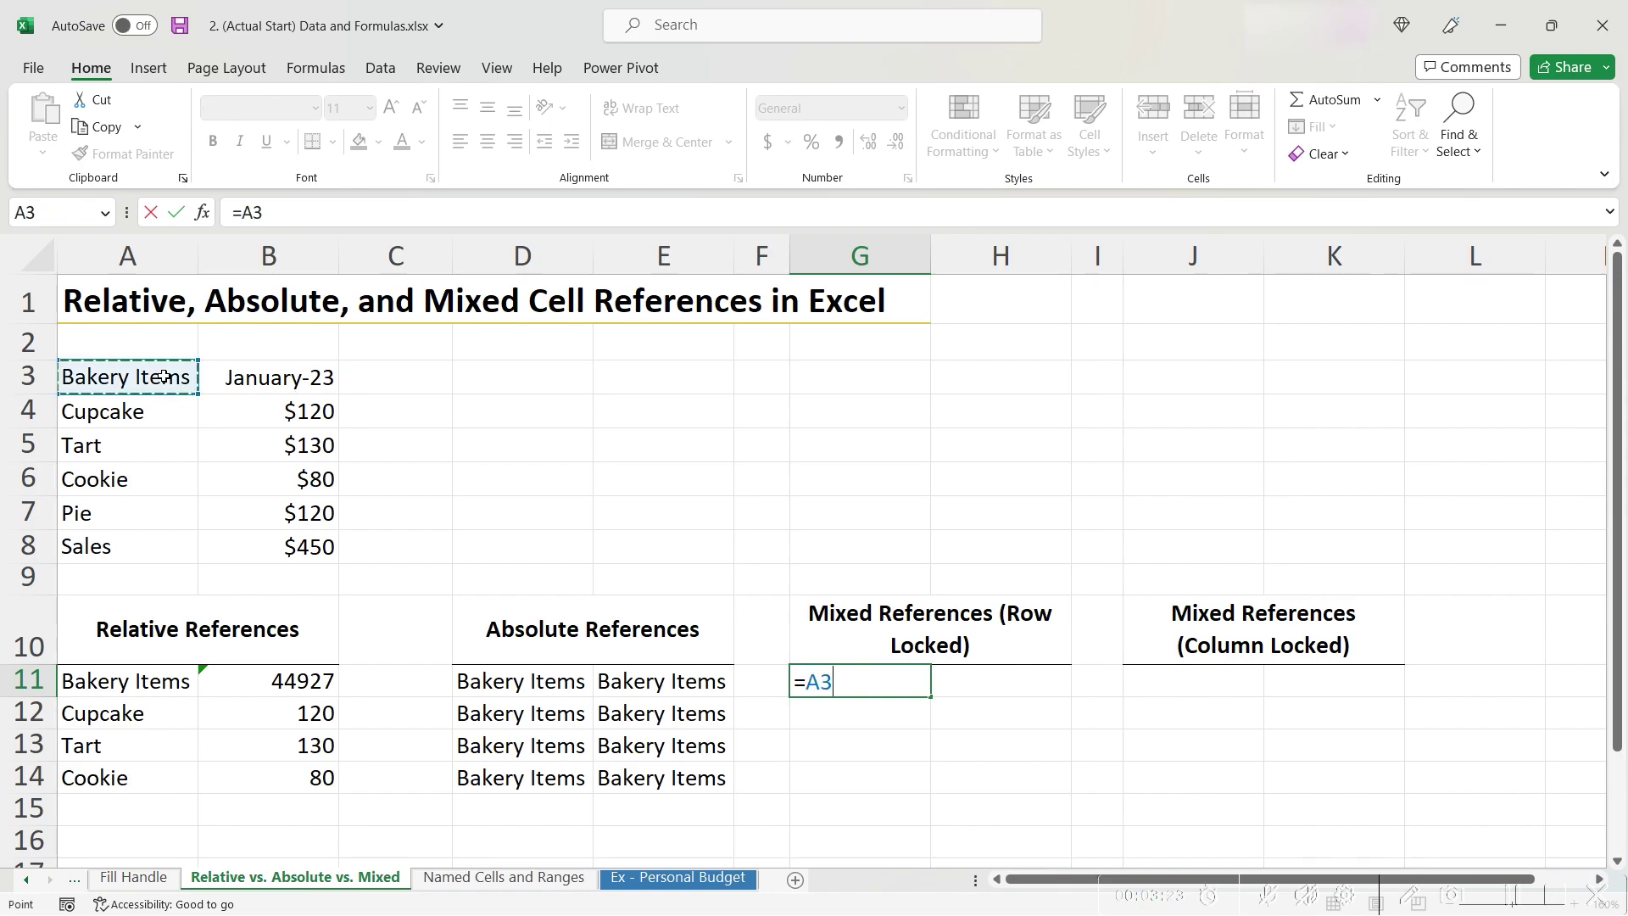
left_click(824, 684)
type("$")
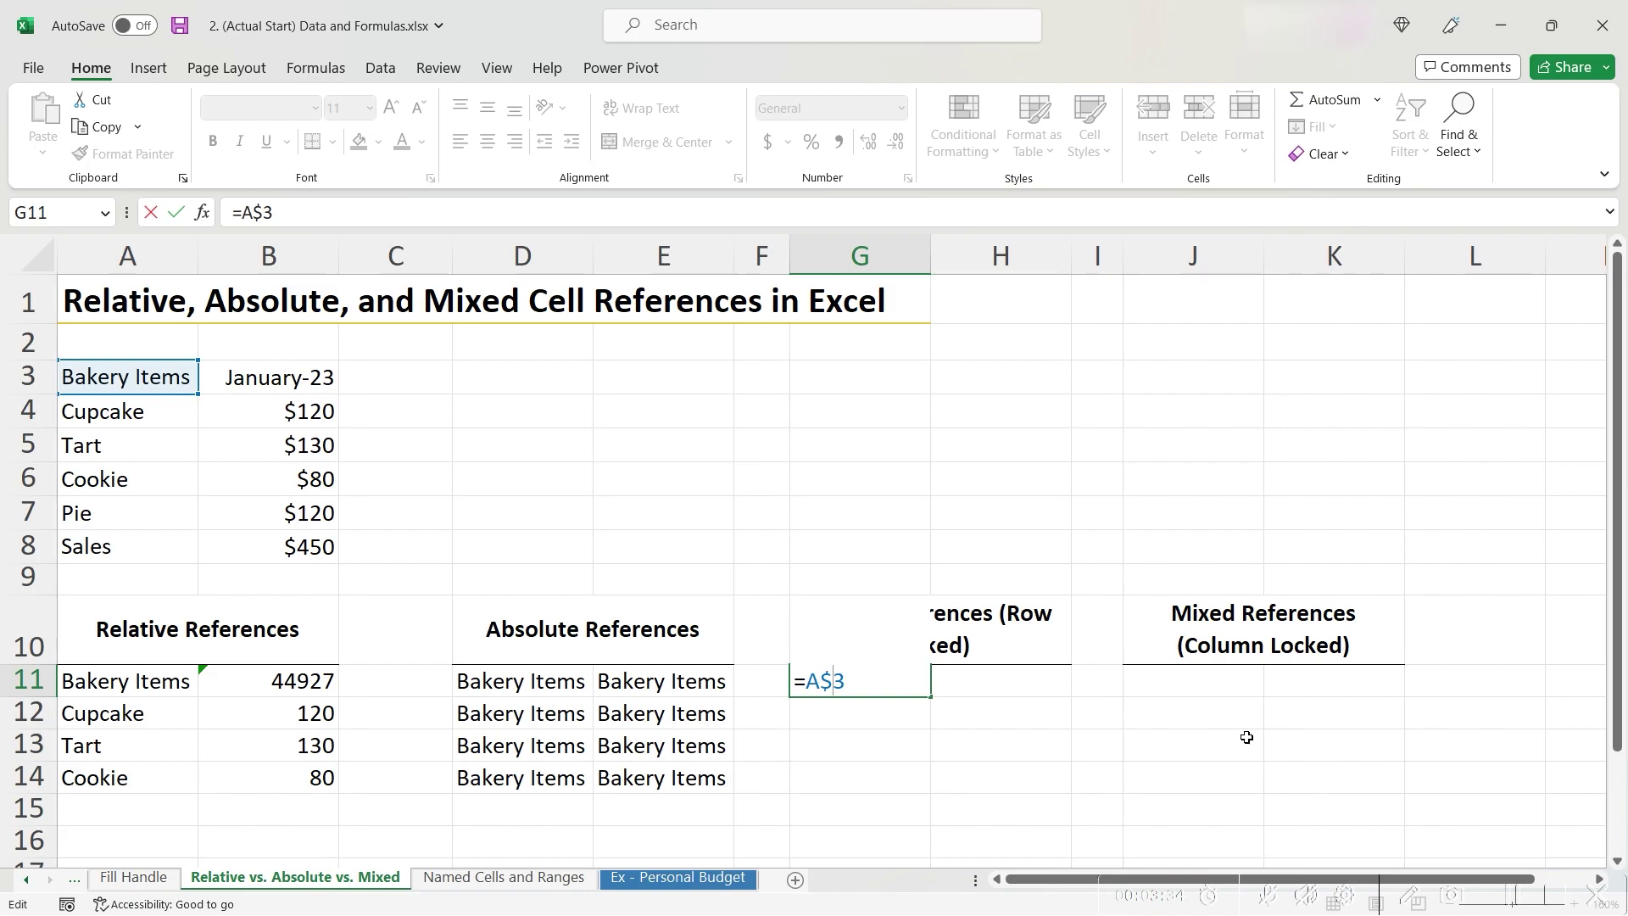
key("Return")
Fill the G11 formula down to G14 and across to column H, and check the resulting references
left_click(886, 676)
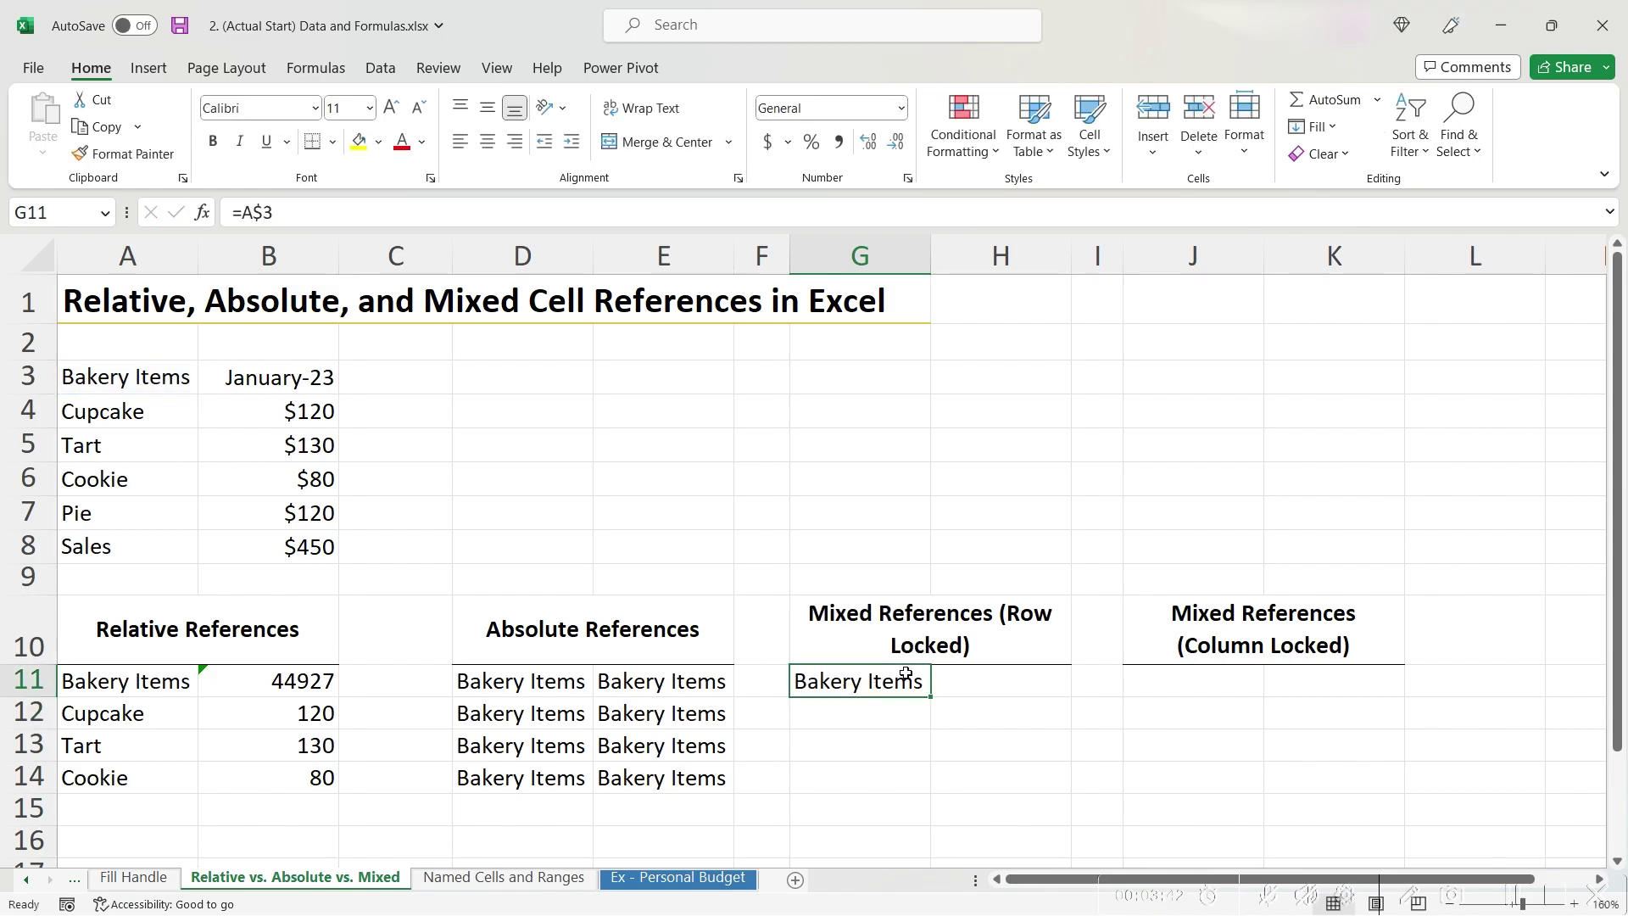
left_click_drag(930, 696, 940, 805)
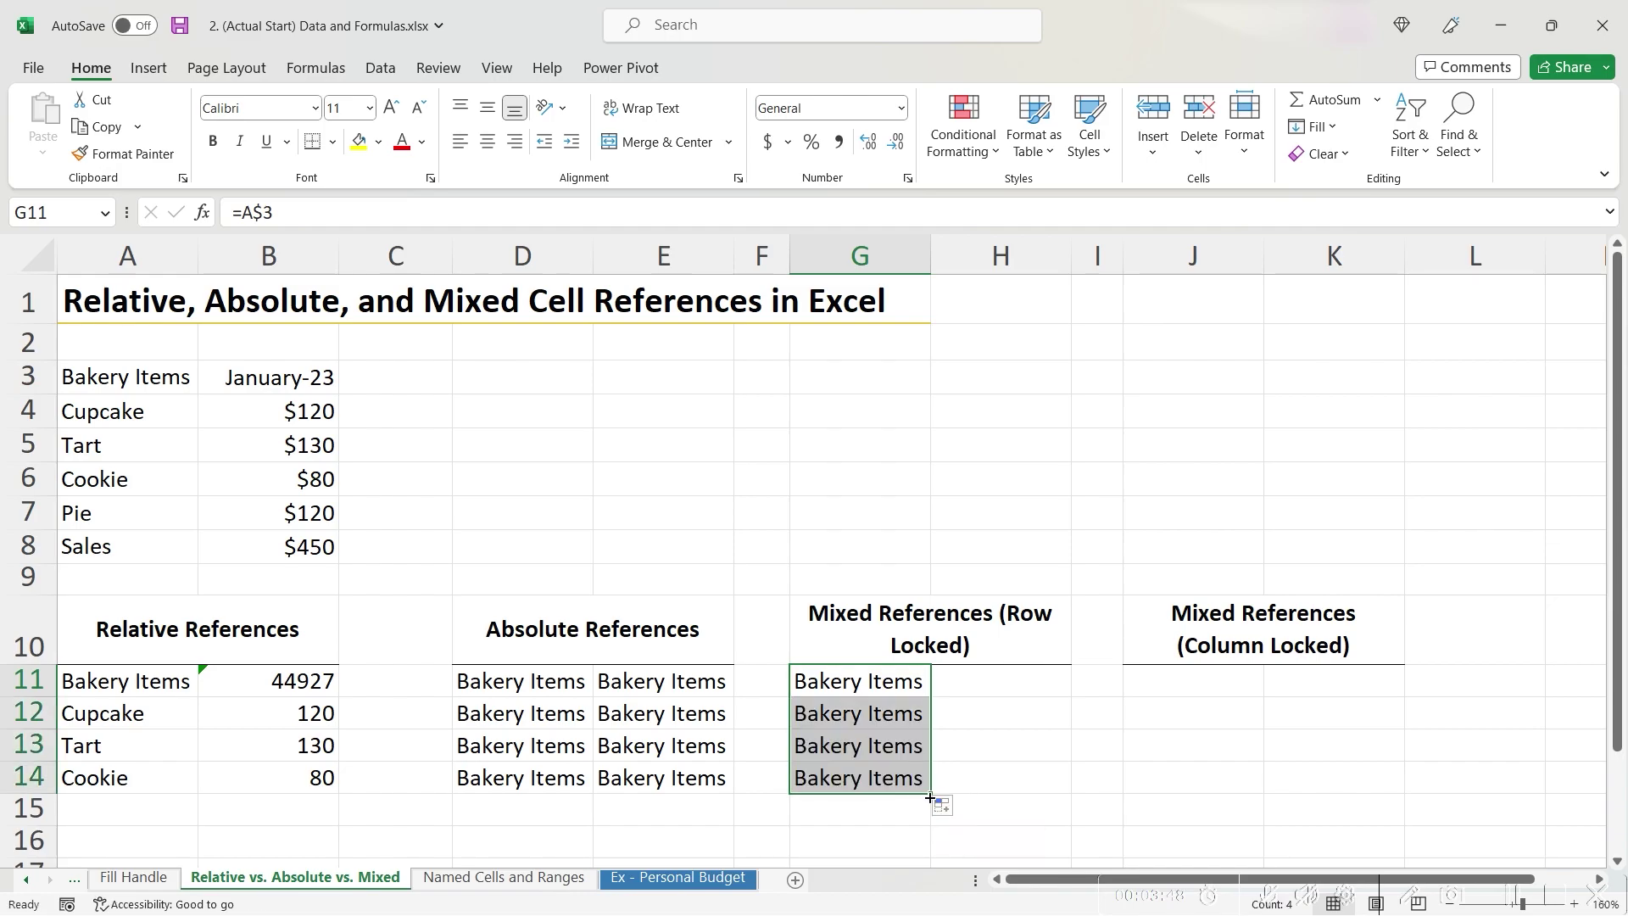
left_click_drag(932, 791, 1041, 772)
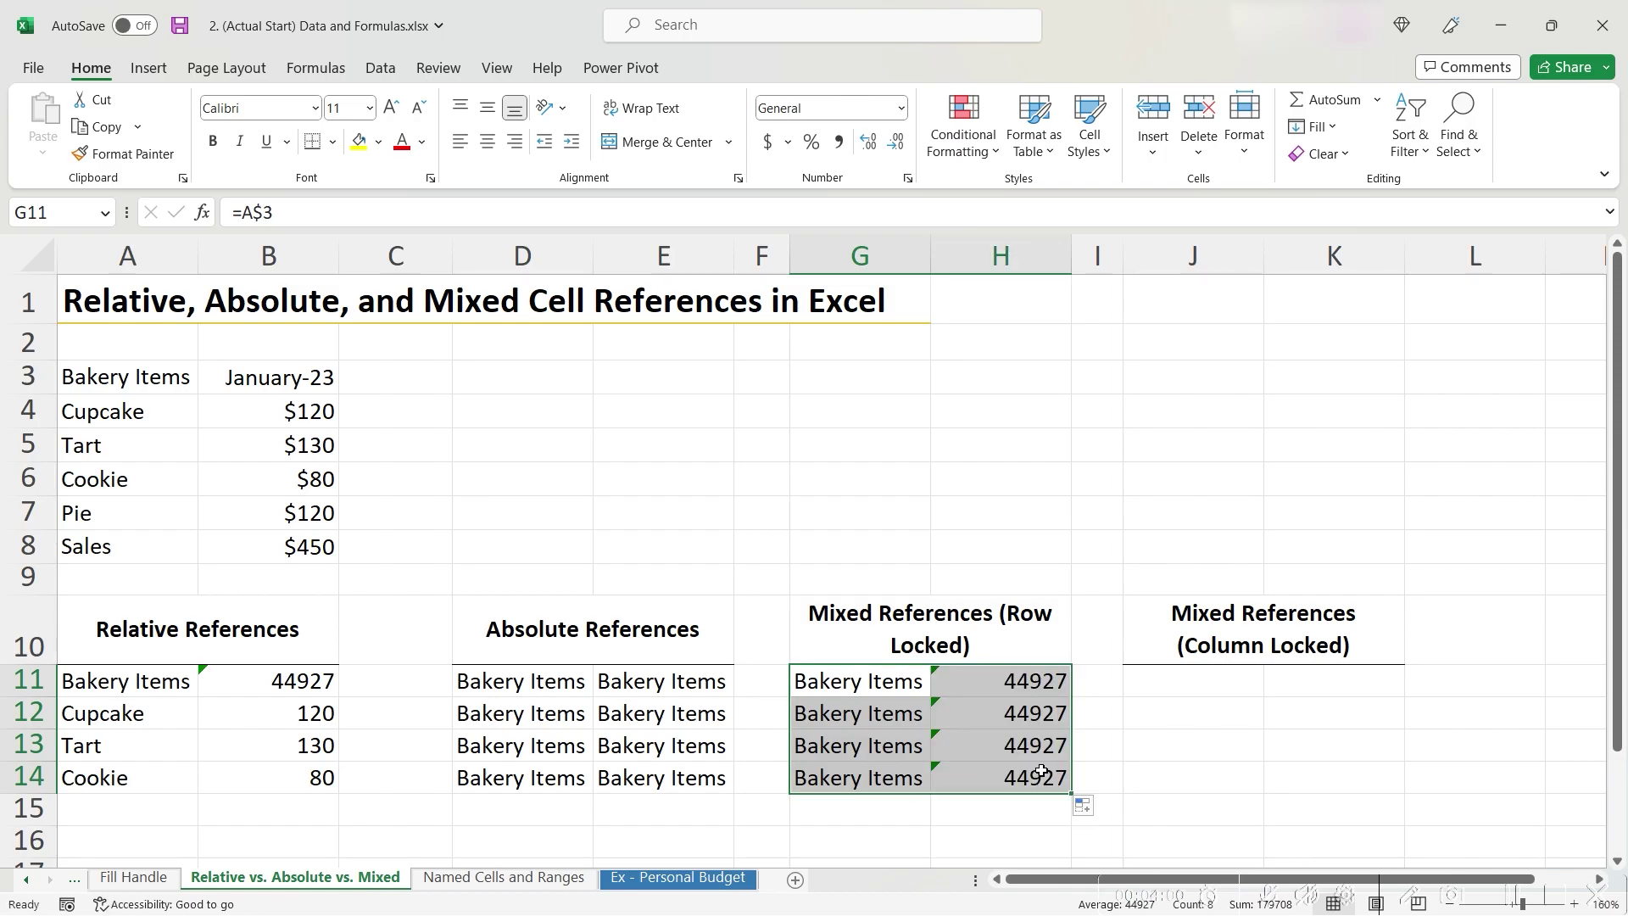
double_click(859, 690)
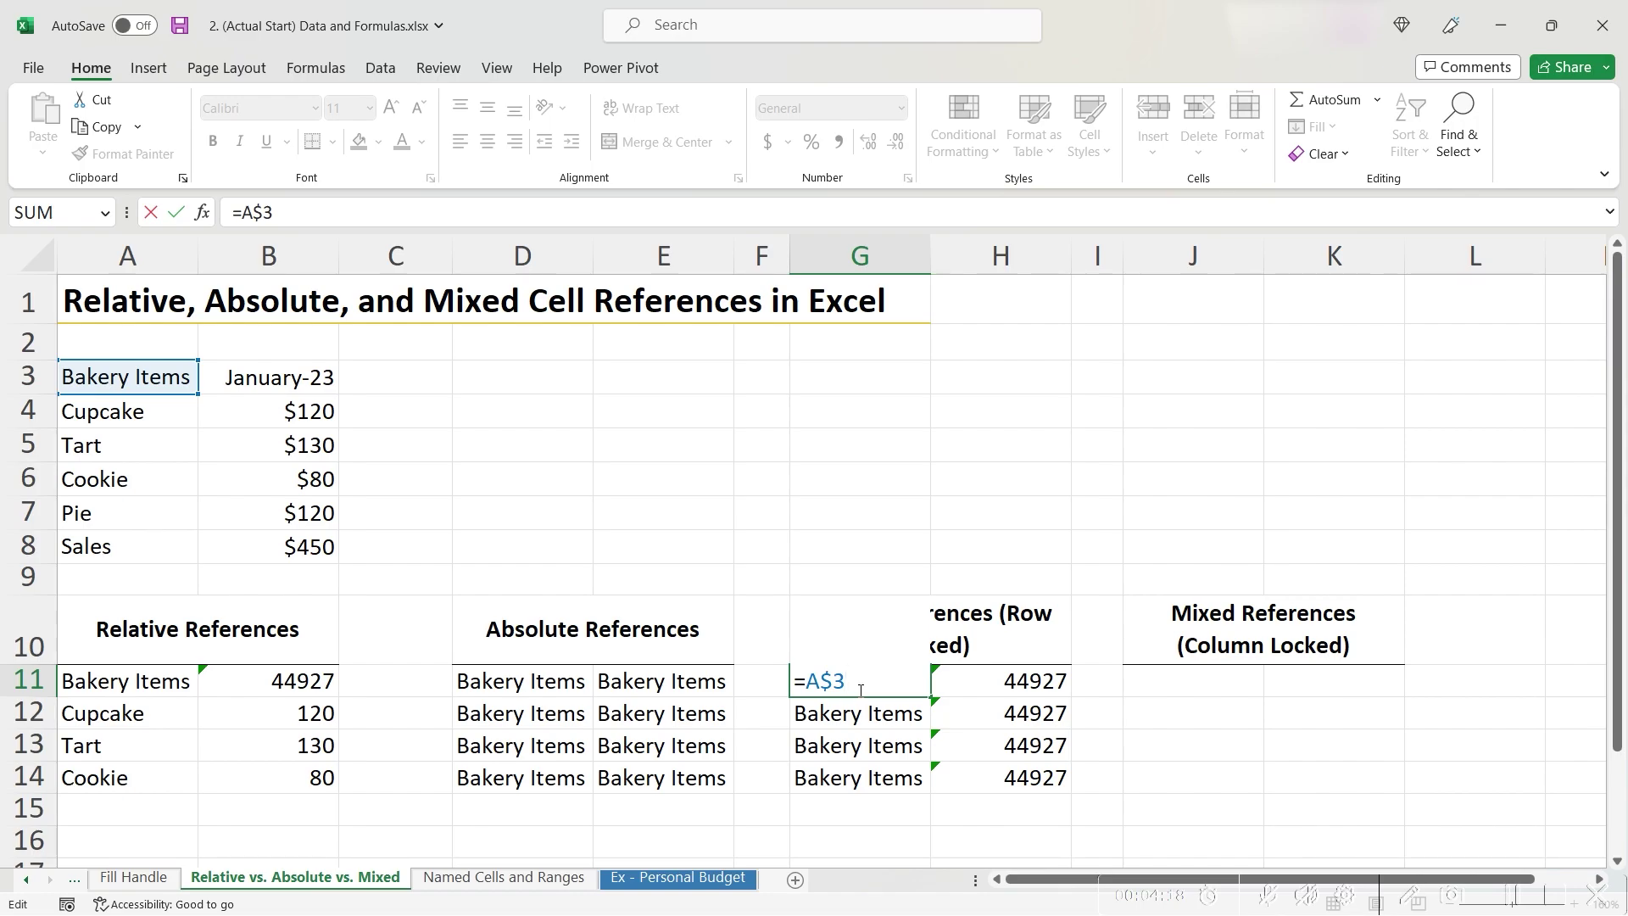
left_click(949, 753)
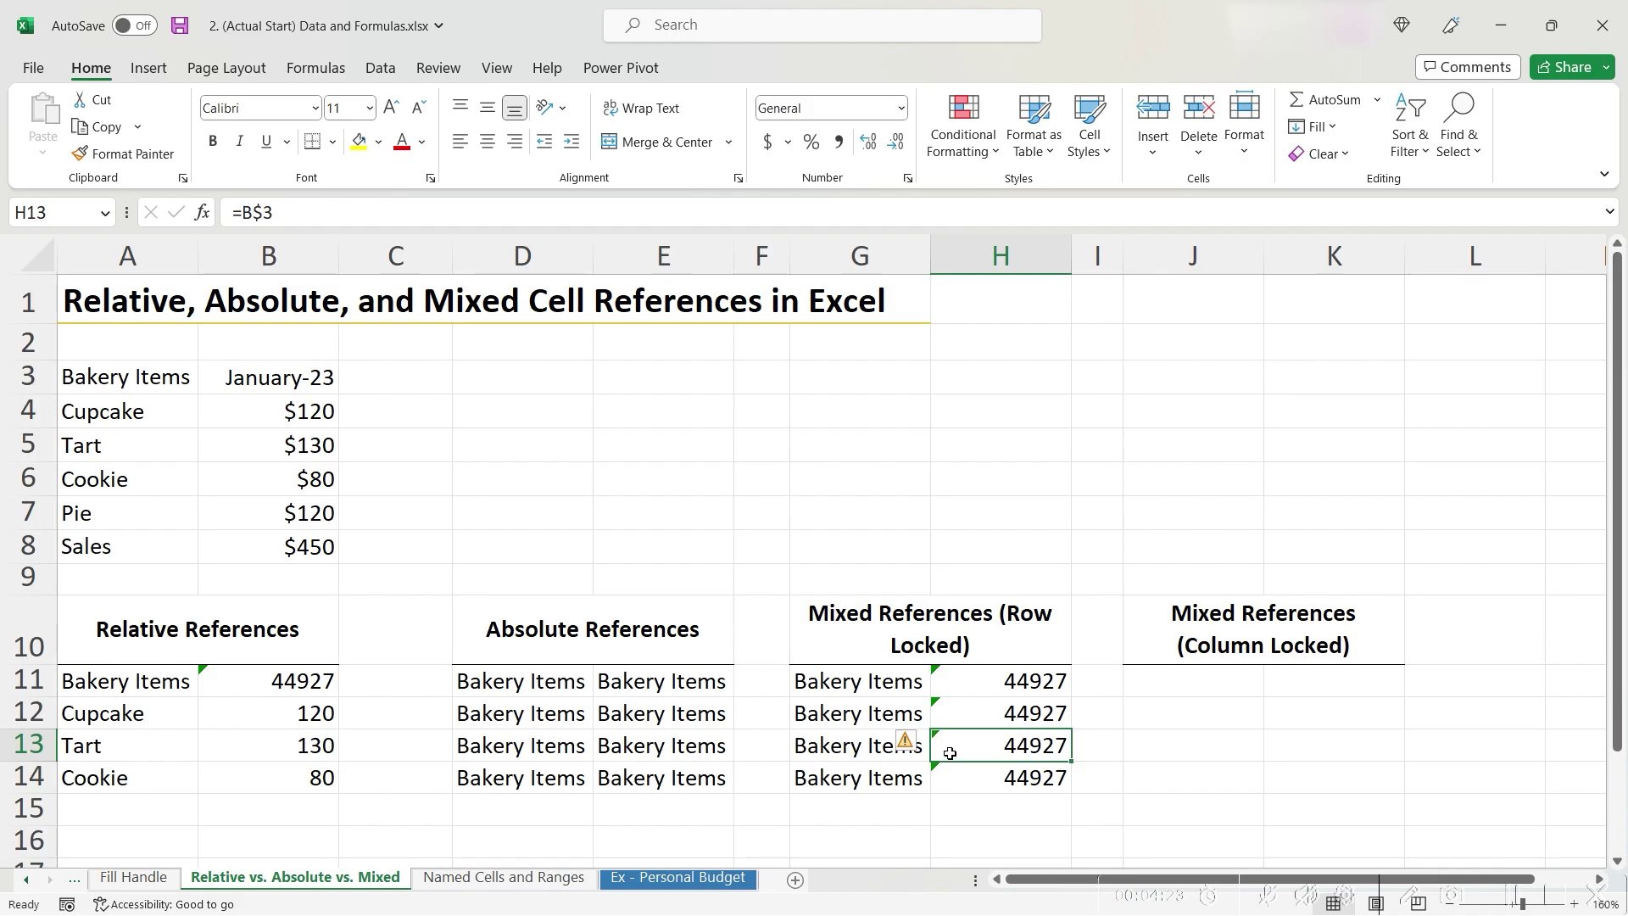
Enter the column-locked mixed reference =$A3 in cell J11
left_click(1183, 682)
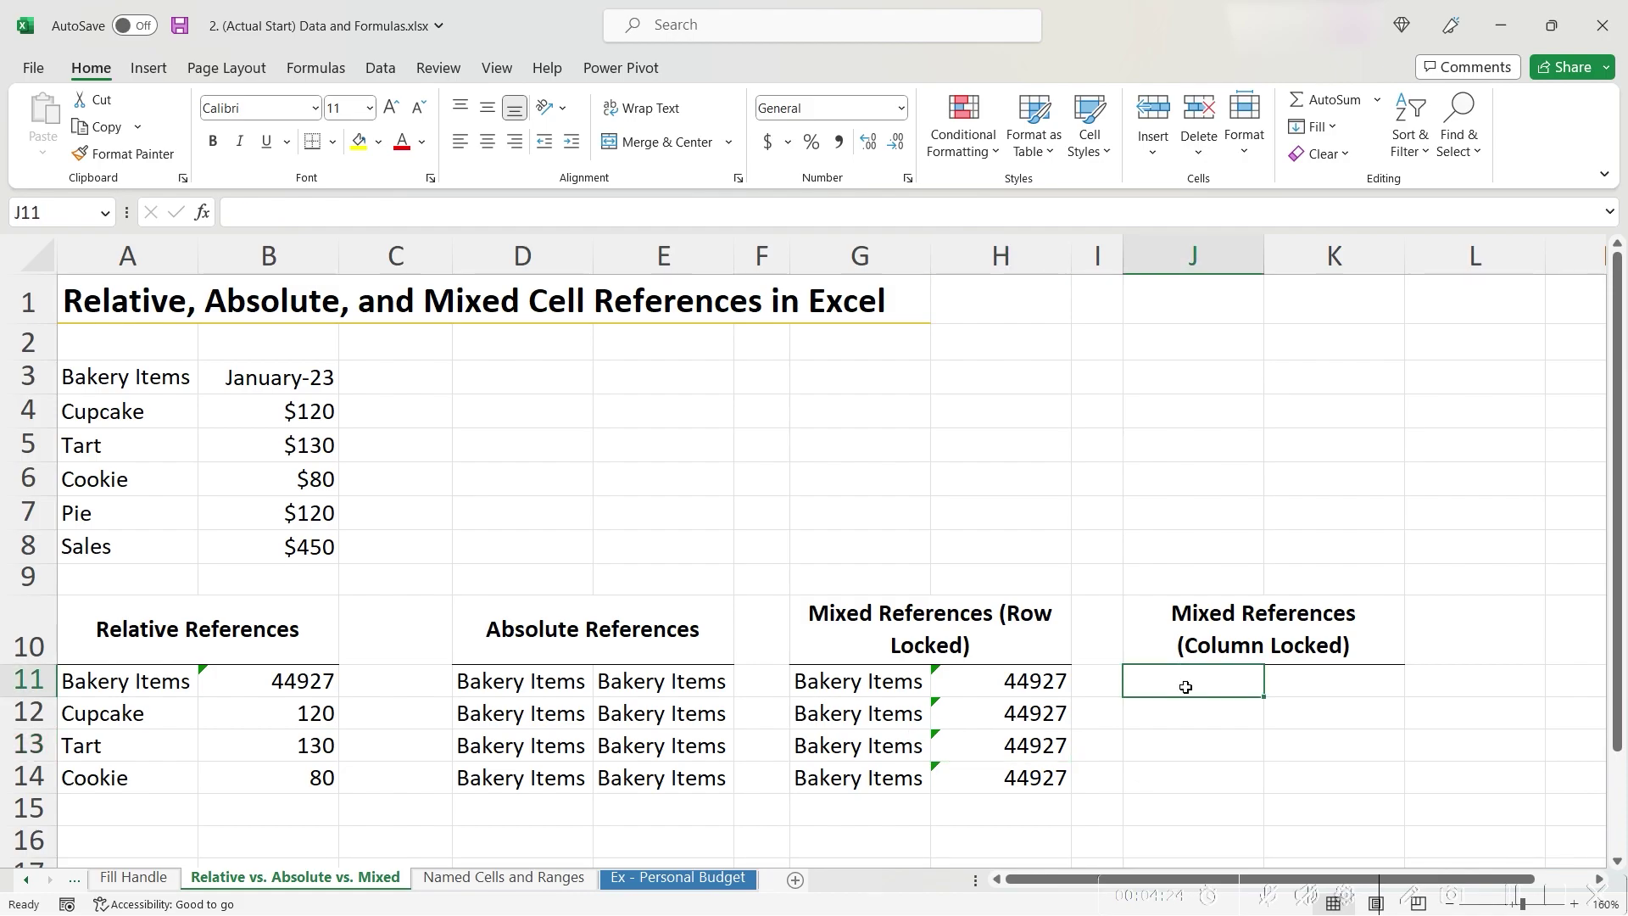
type("=")
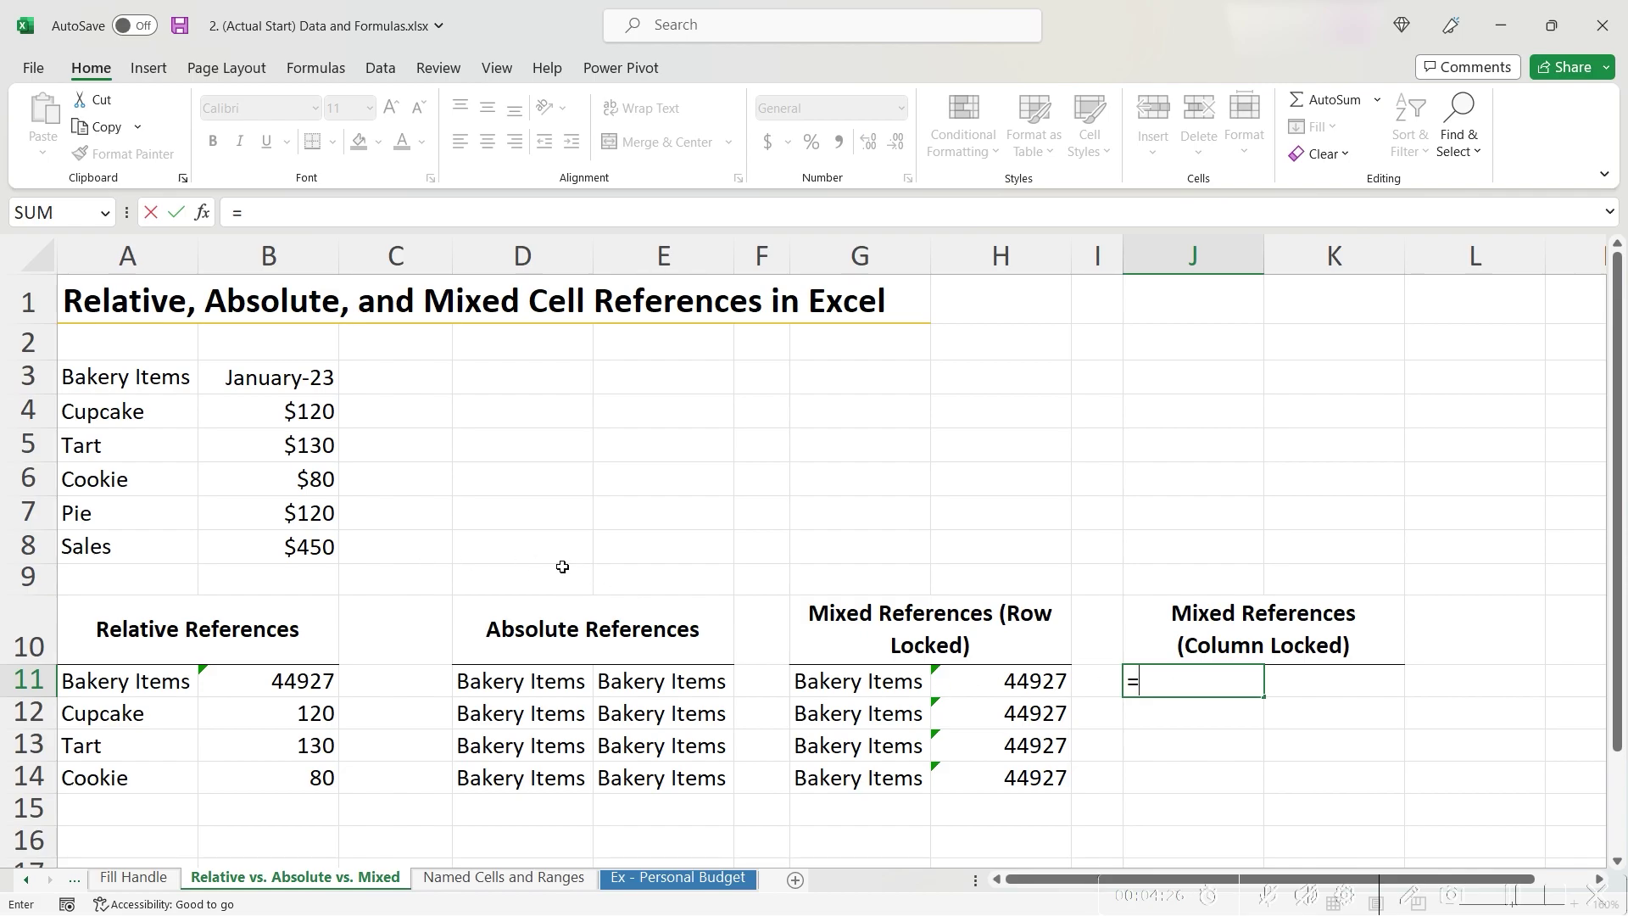
left_click(138, 414)
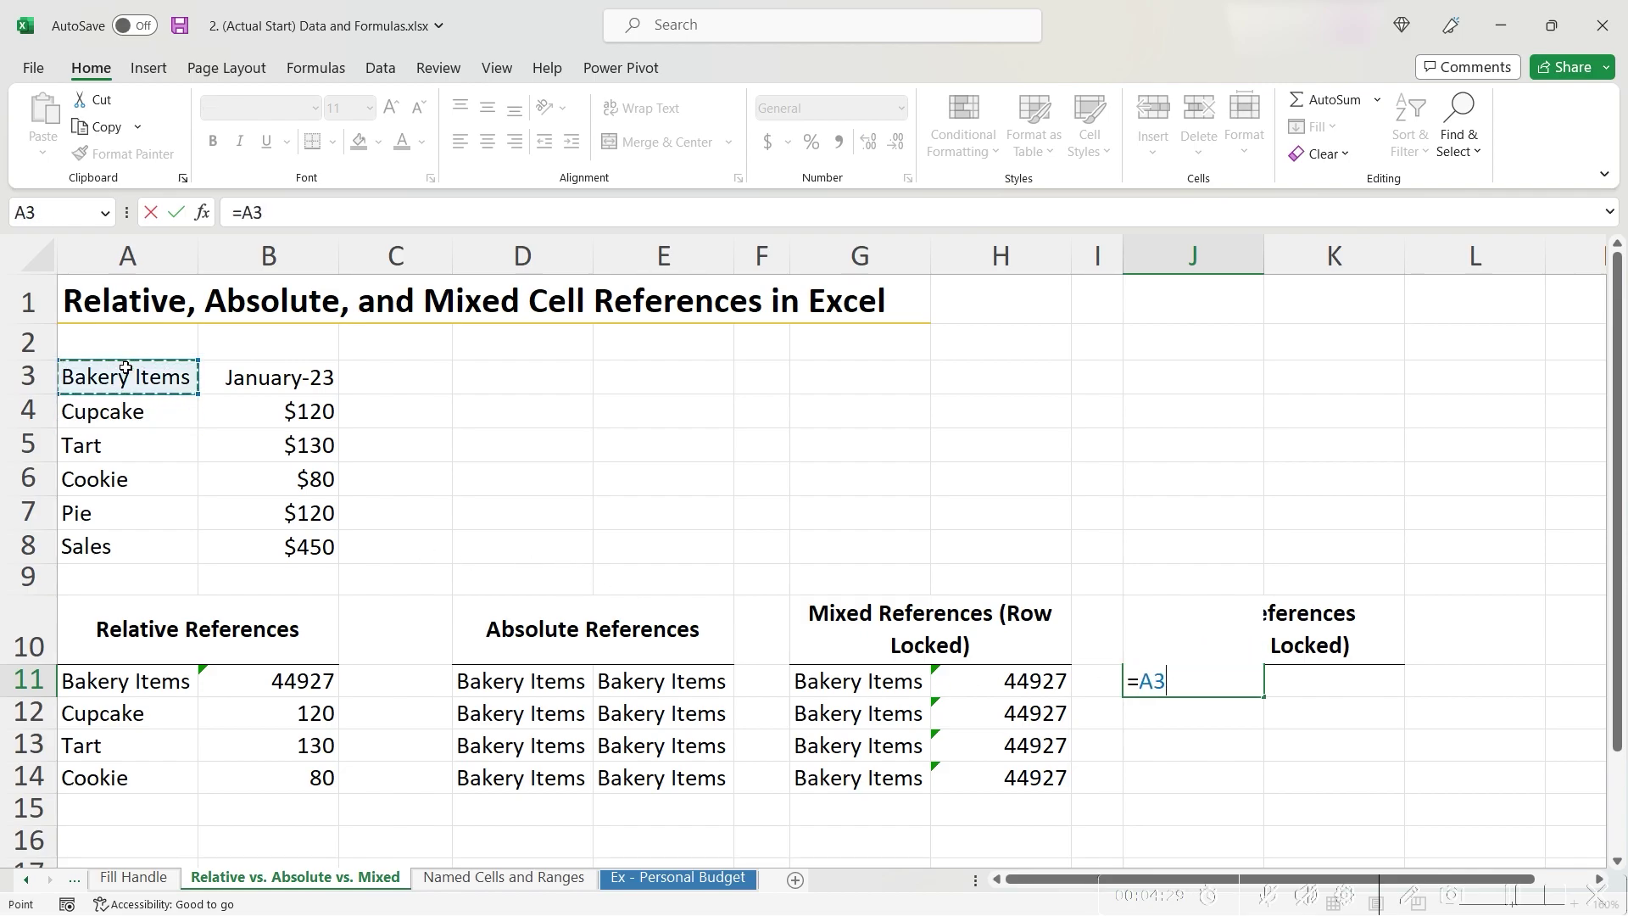
left_click(1141, 681)
type("$")
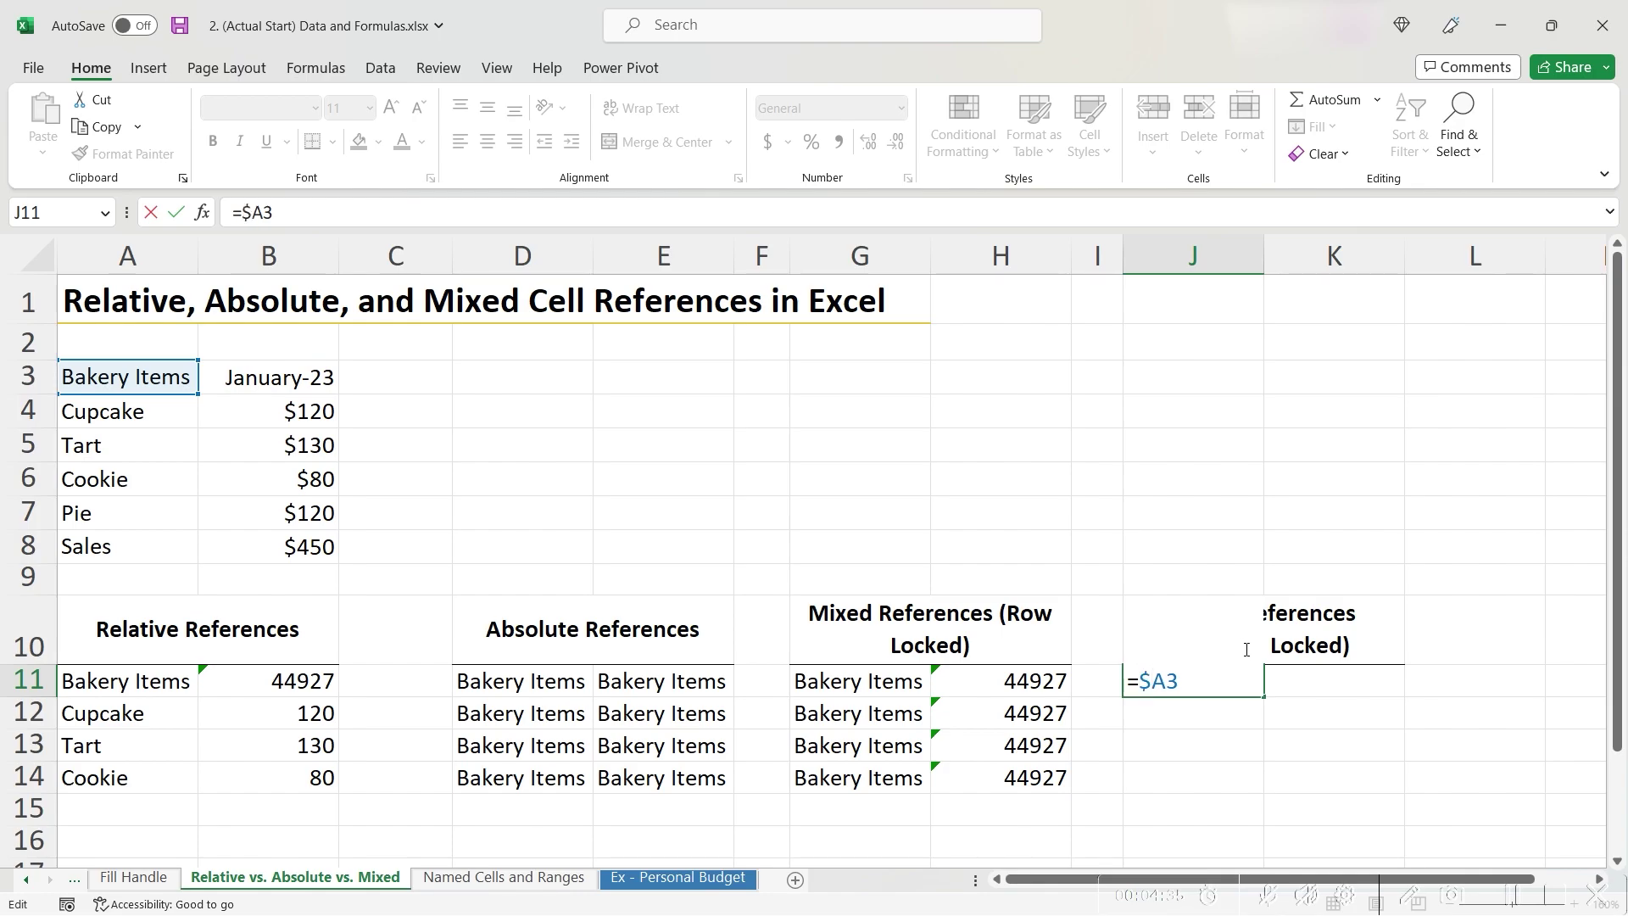
key("Return")
Fill the J11 formula across the range J11:K14 and check the reference in J11
left_click(1221, 685)
left_click_drag(1264, 697, 1385, 809)
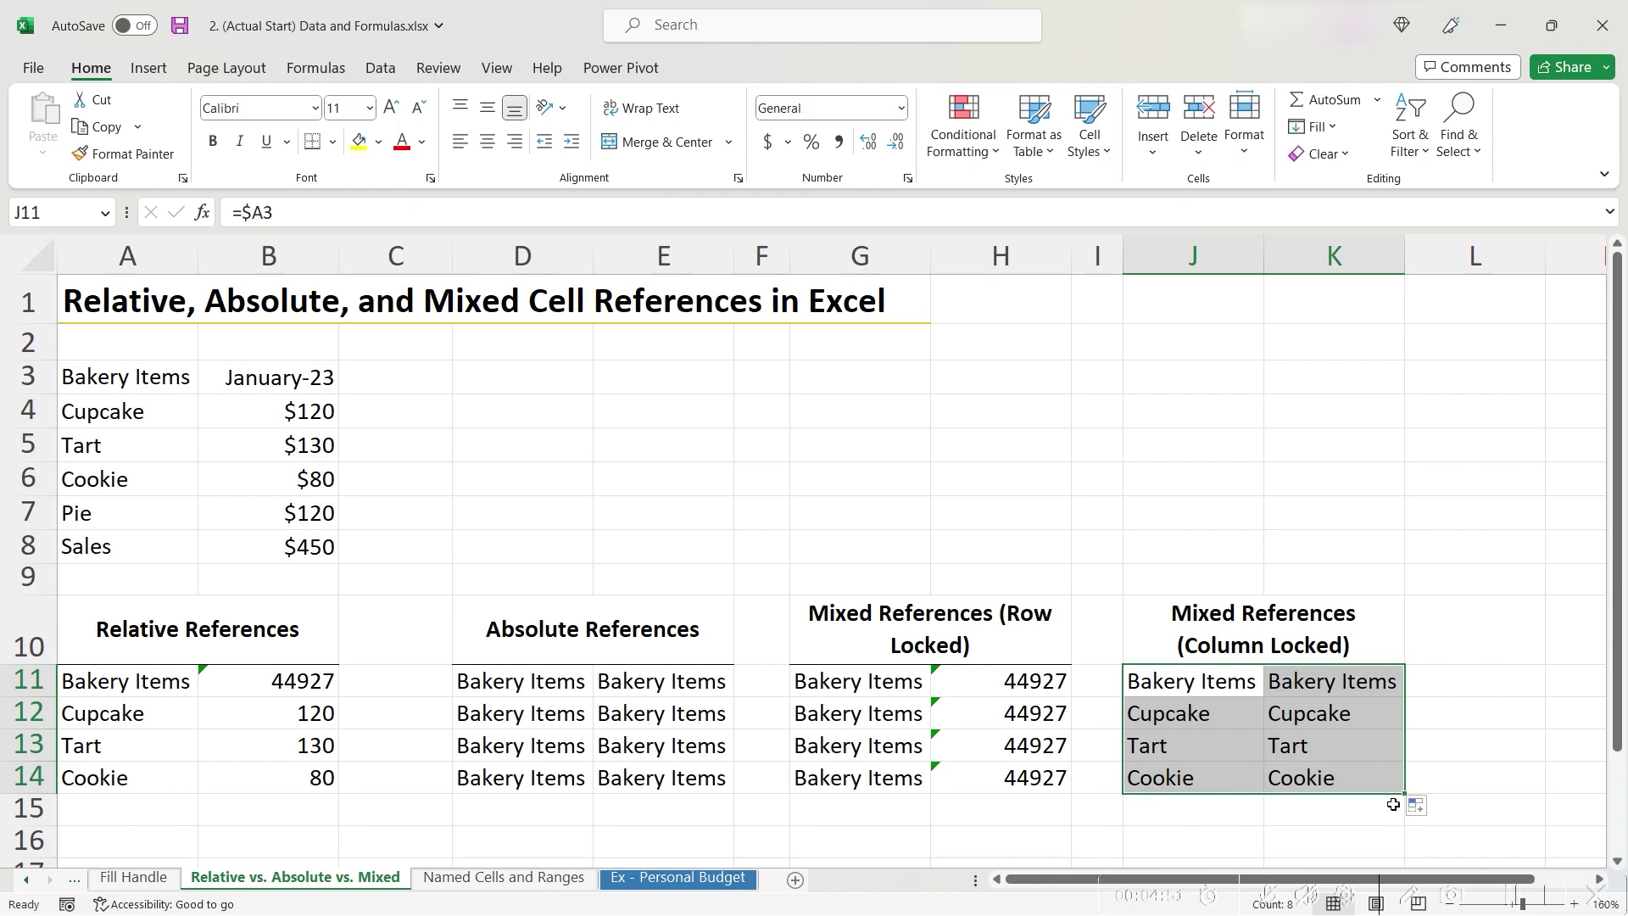
double_click(1238, 698)
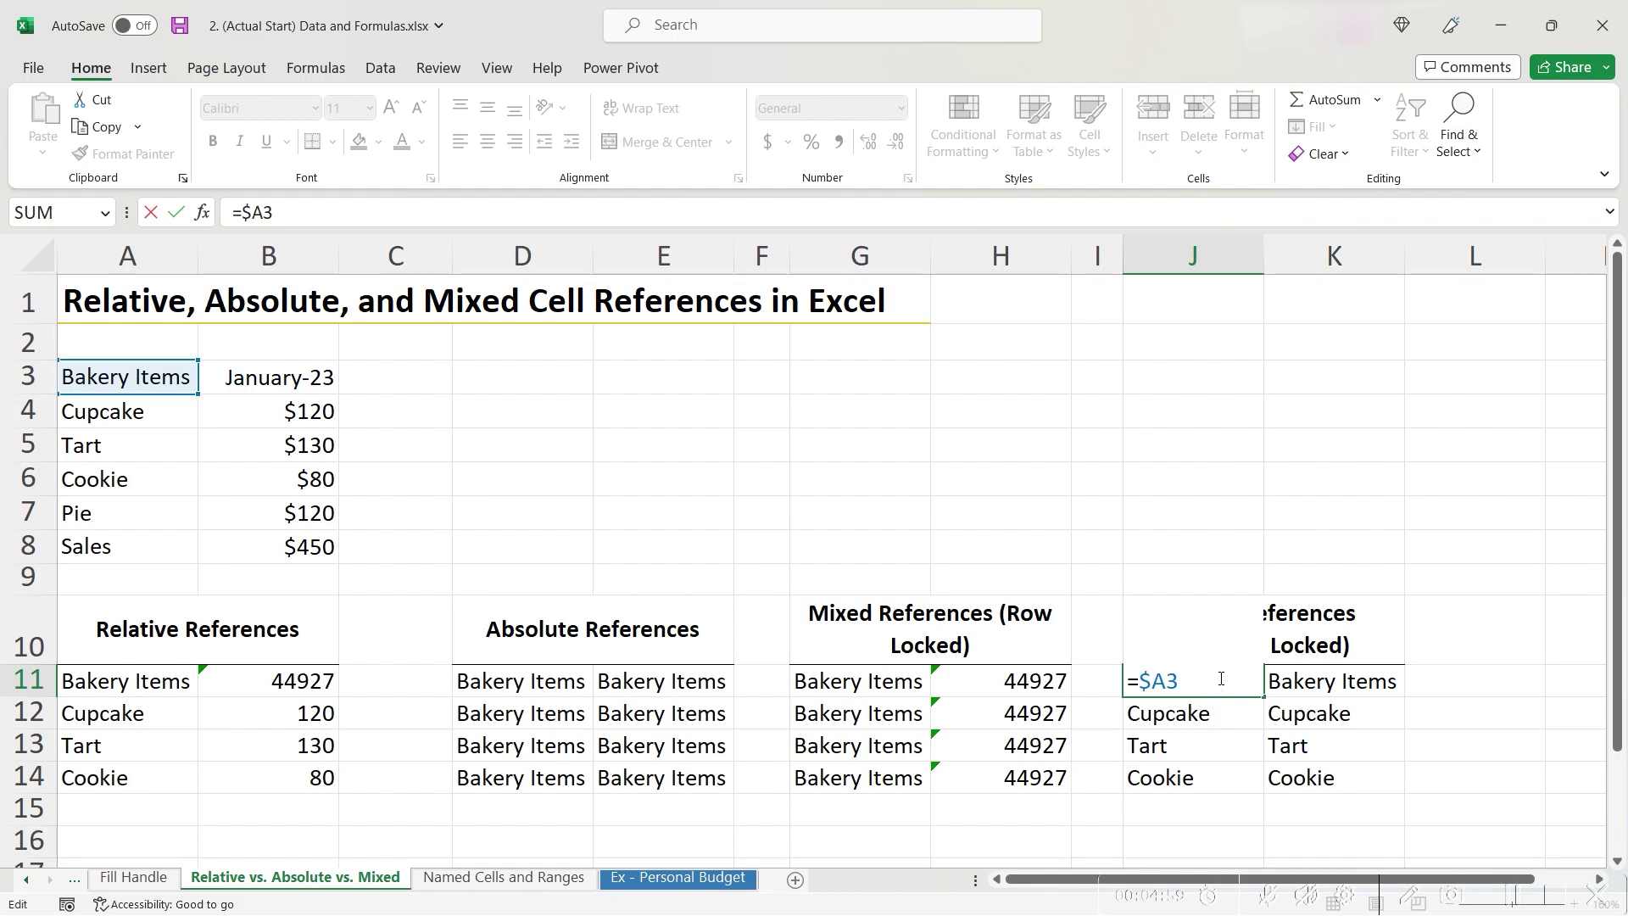
left_click(1194, 801)
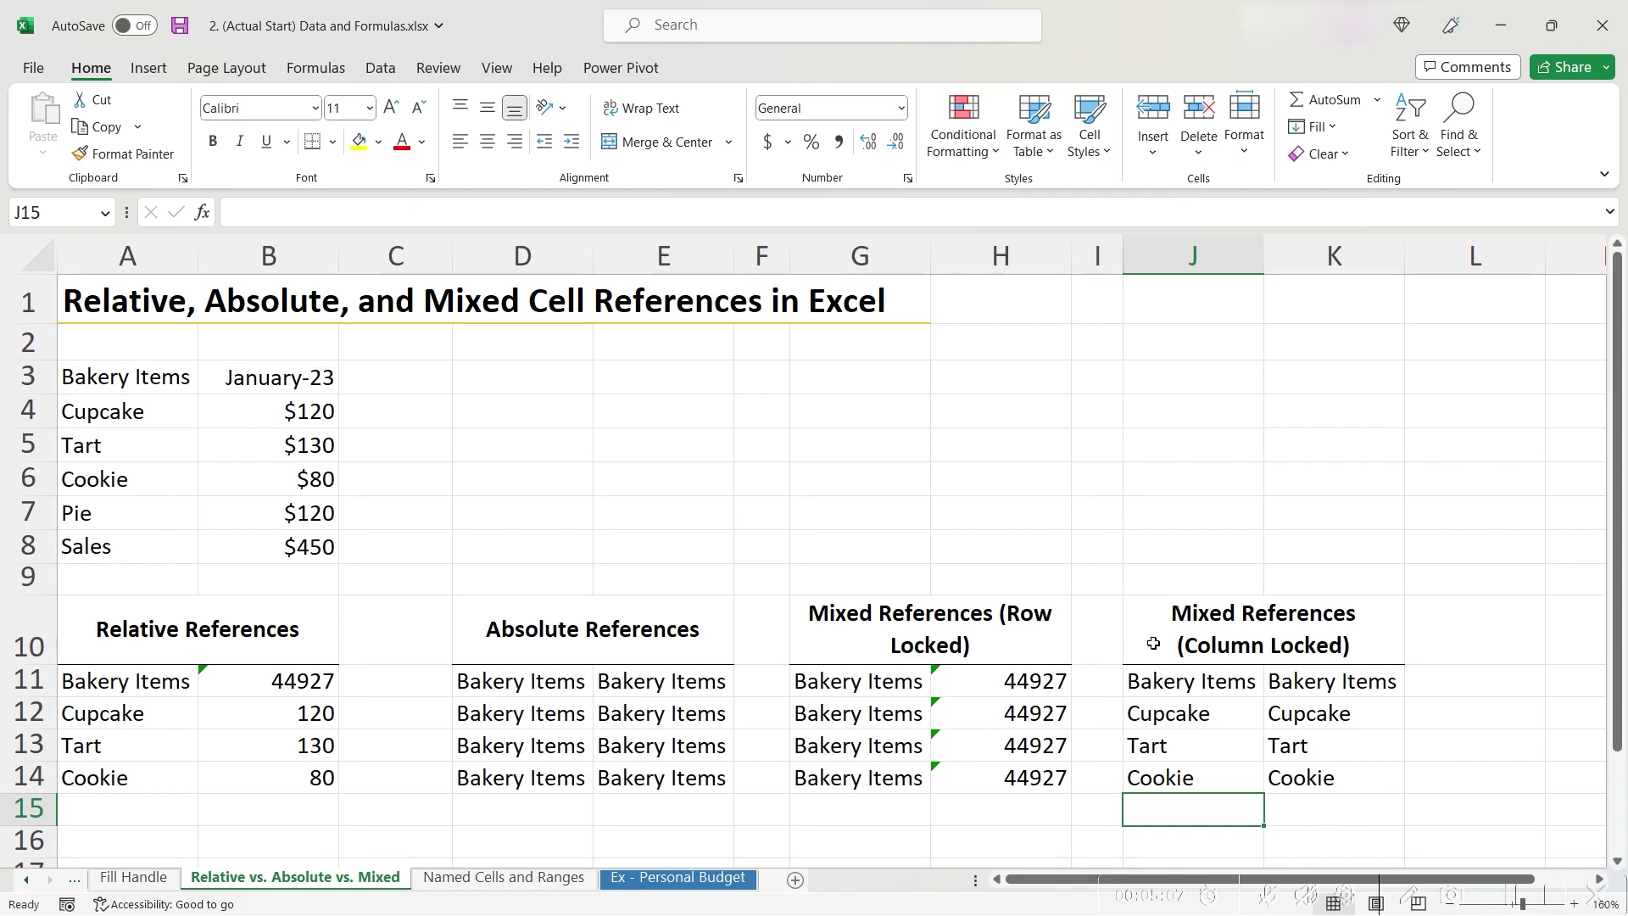
Try a reference to A3 in cell G5, cycling it through the absolute, row-locked, column-locked and relative forms, and clear the entry
left_click(863, 432)
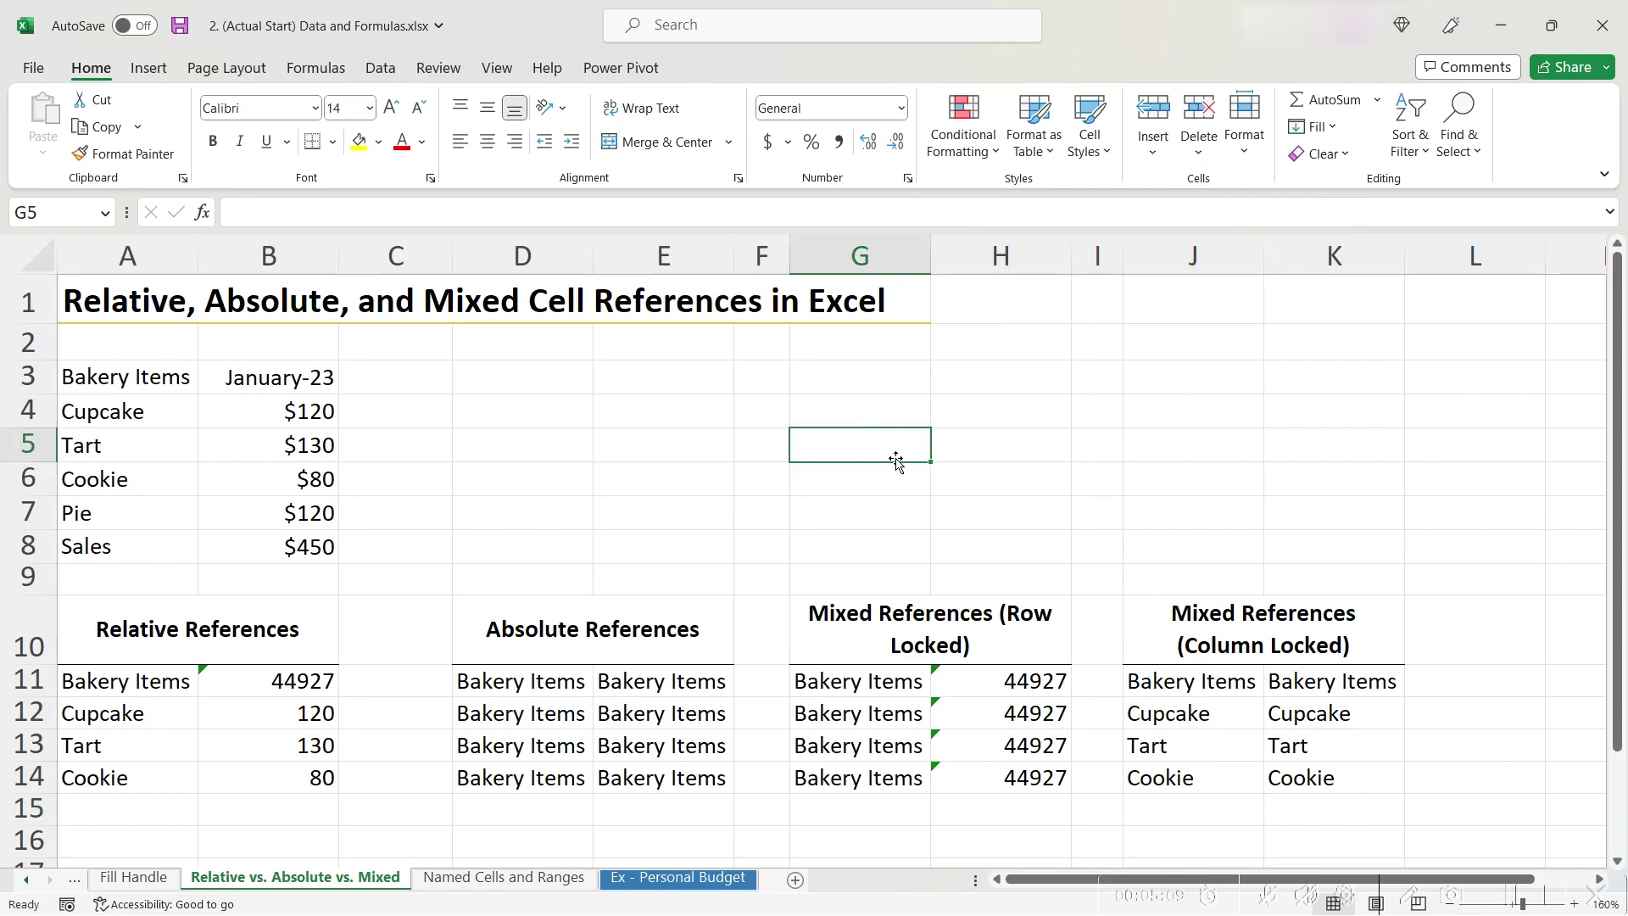
type("=")
left_click(168, 379)
key("F4")
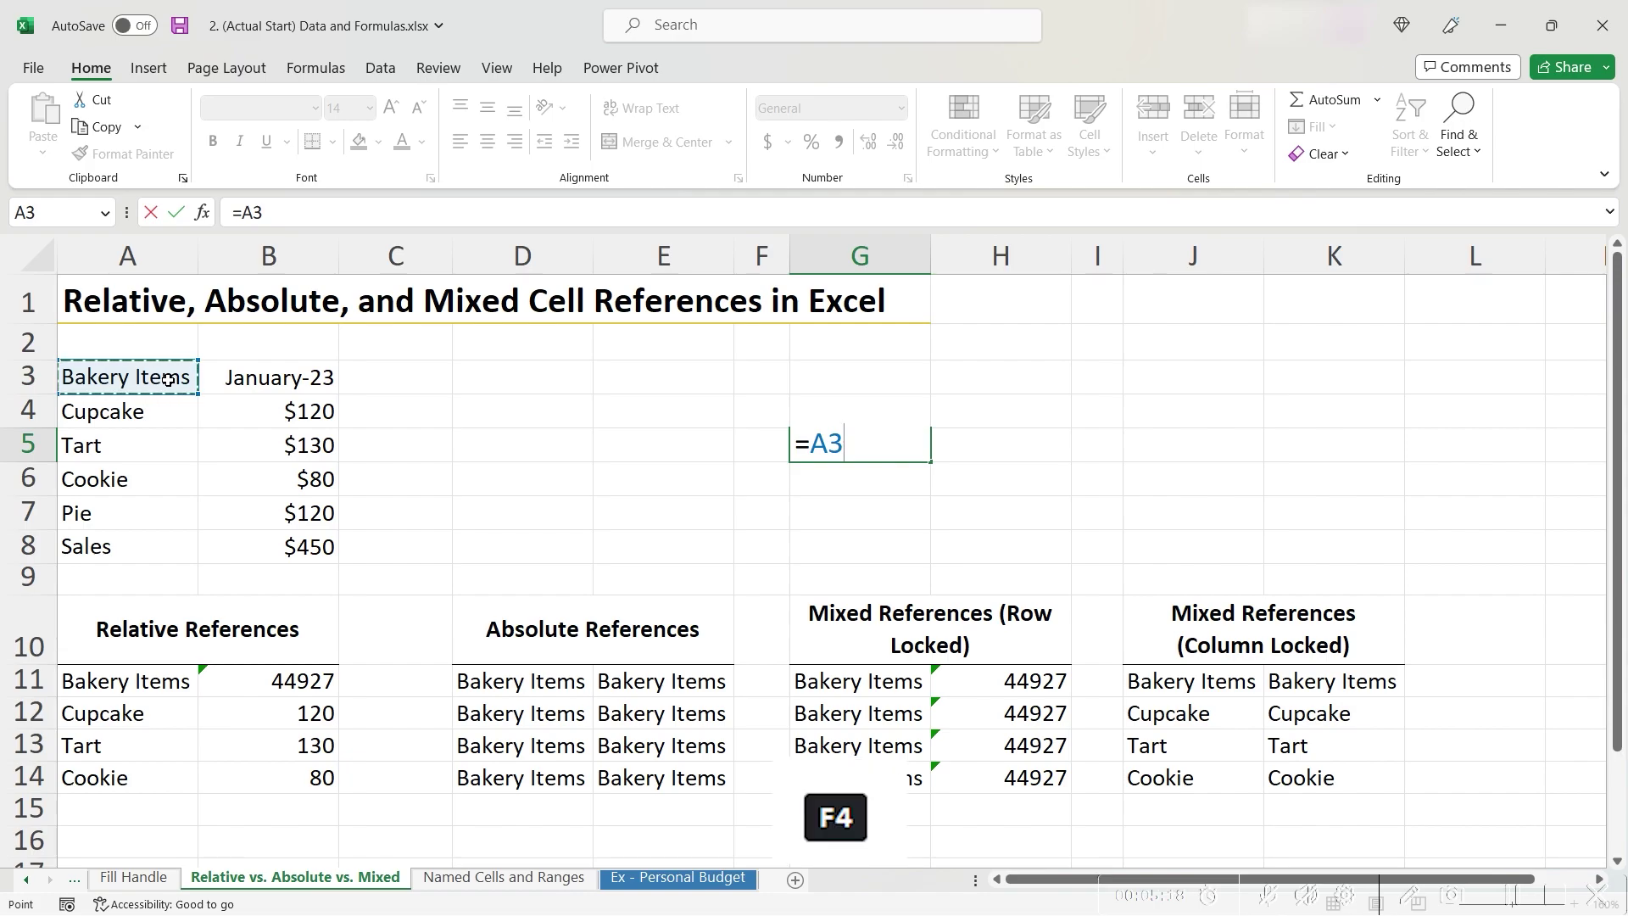
key("F4")
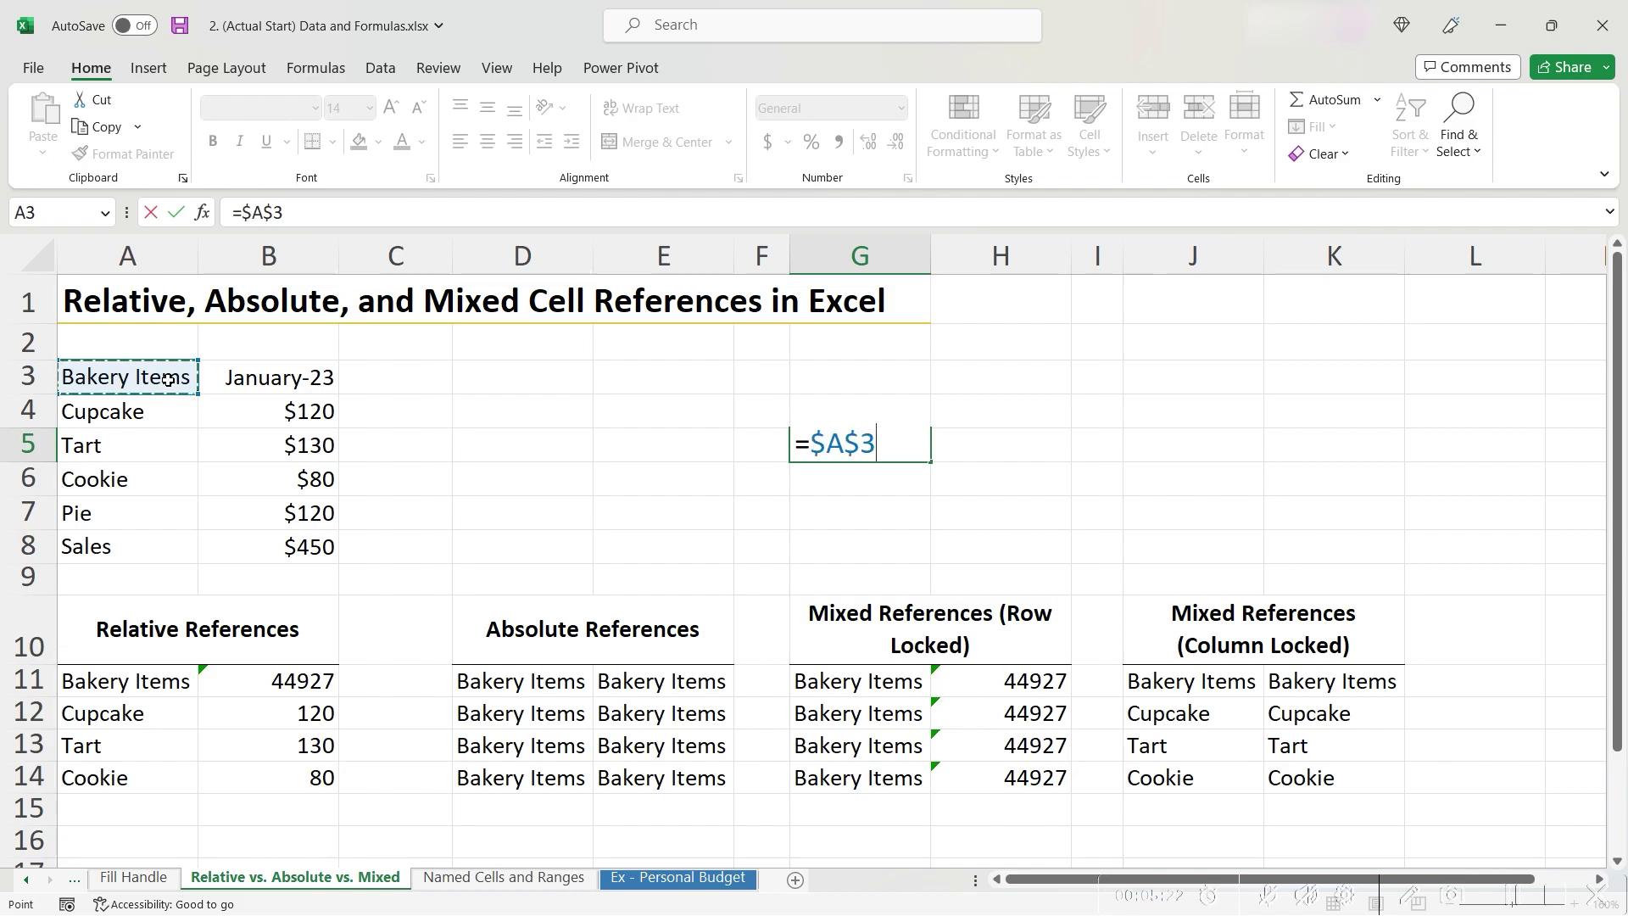
key("F4")
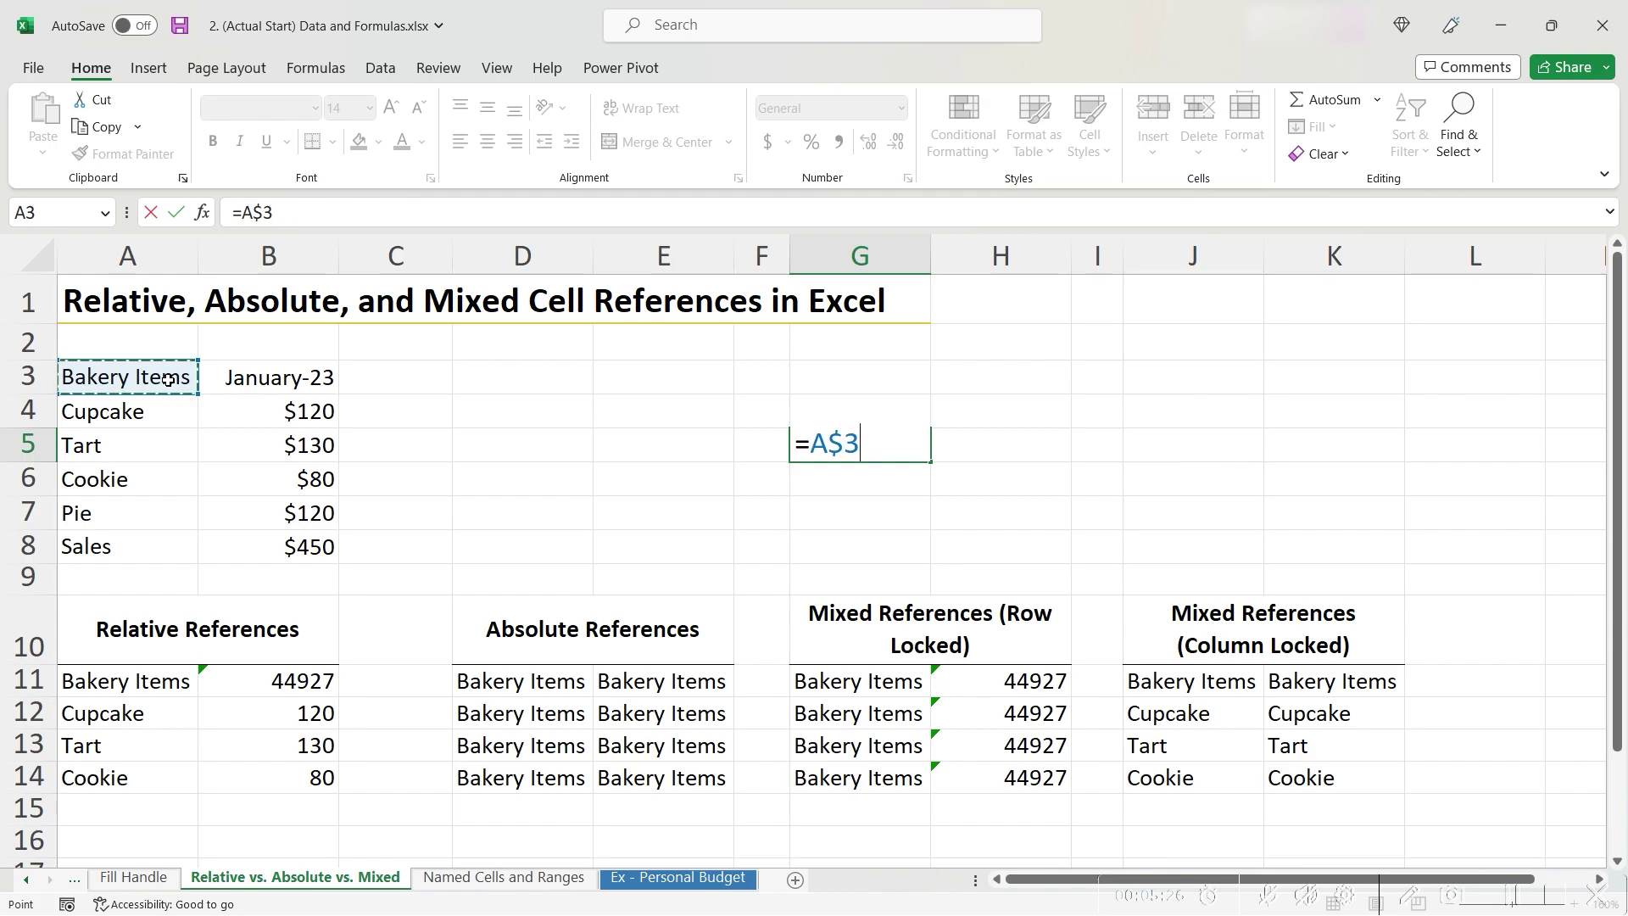
key("F4")
key("F4")
key("BackSpace")
key("BackSpace")
key("BackSpace")
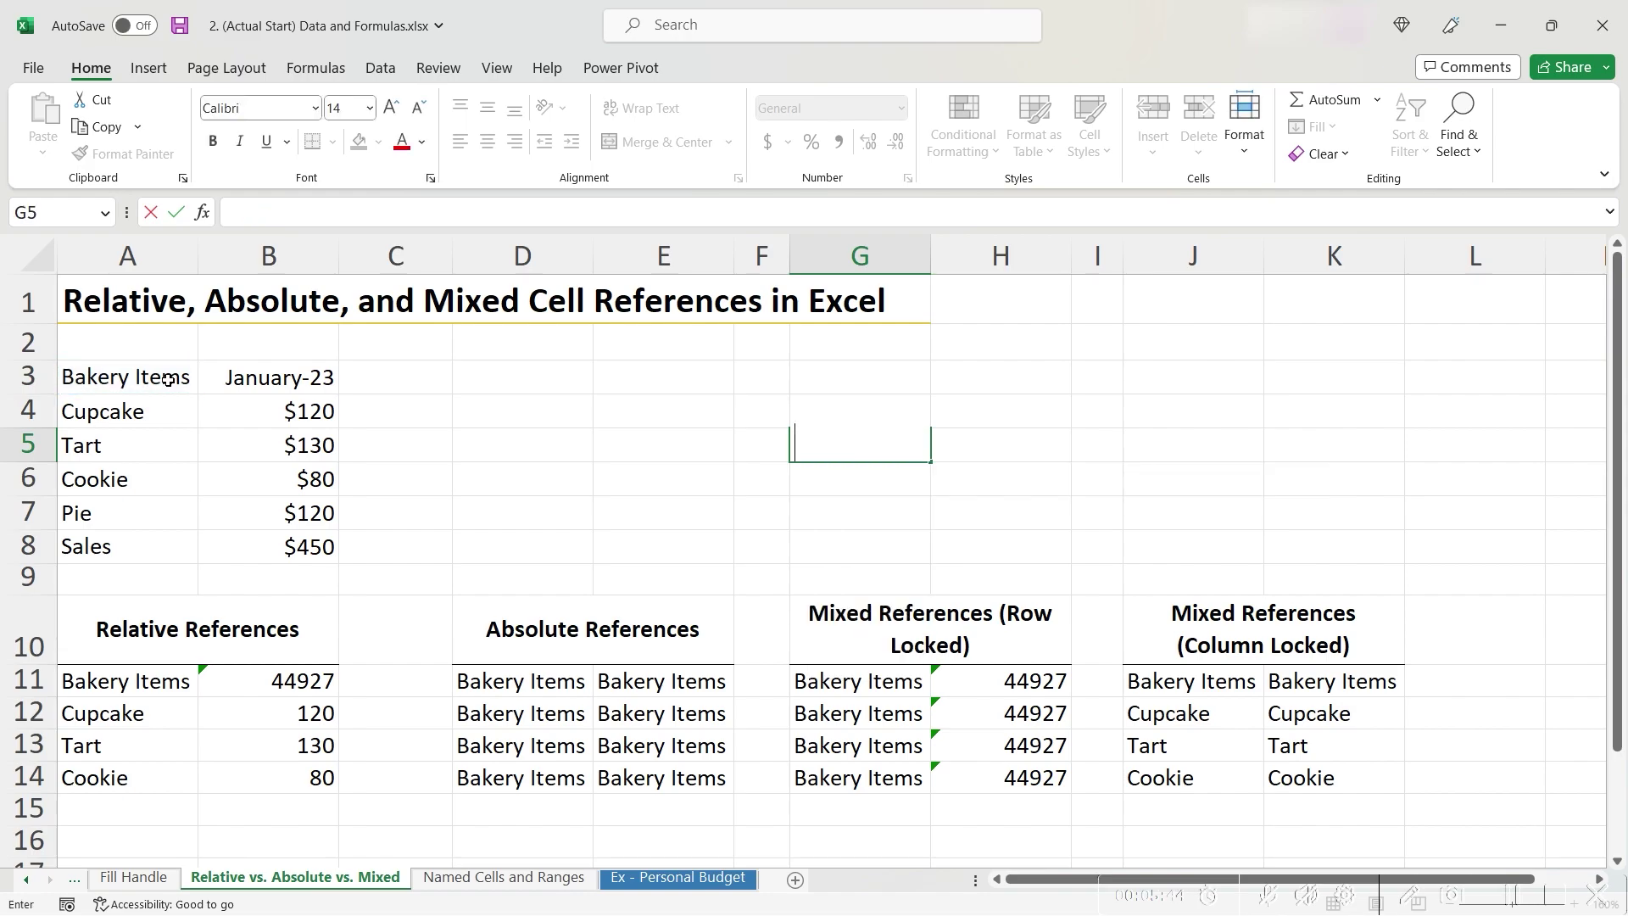
key("Return")
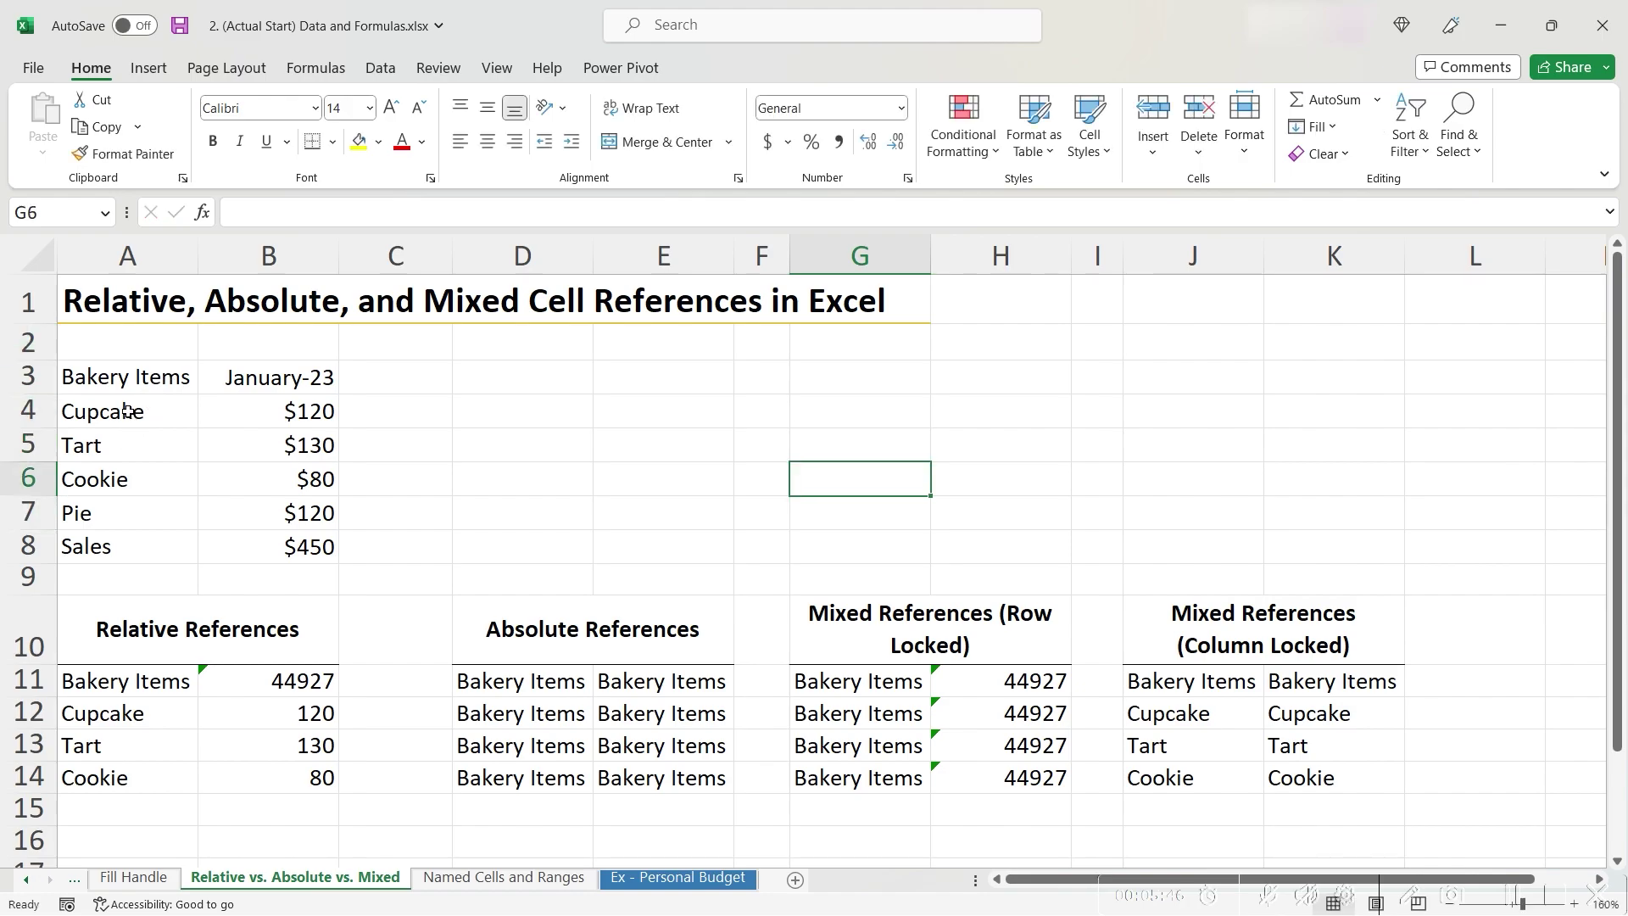
Add the column heading "Percentage of Sales" in cell C3 beside the bakery items table
left_click(127, 378)
left_click(293, 550, "shift")
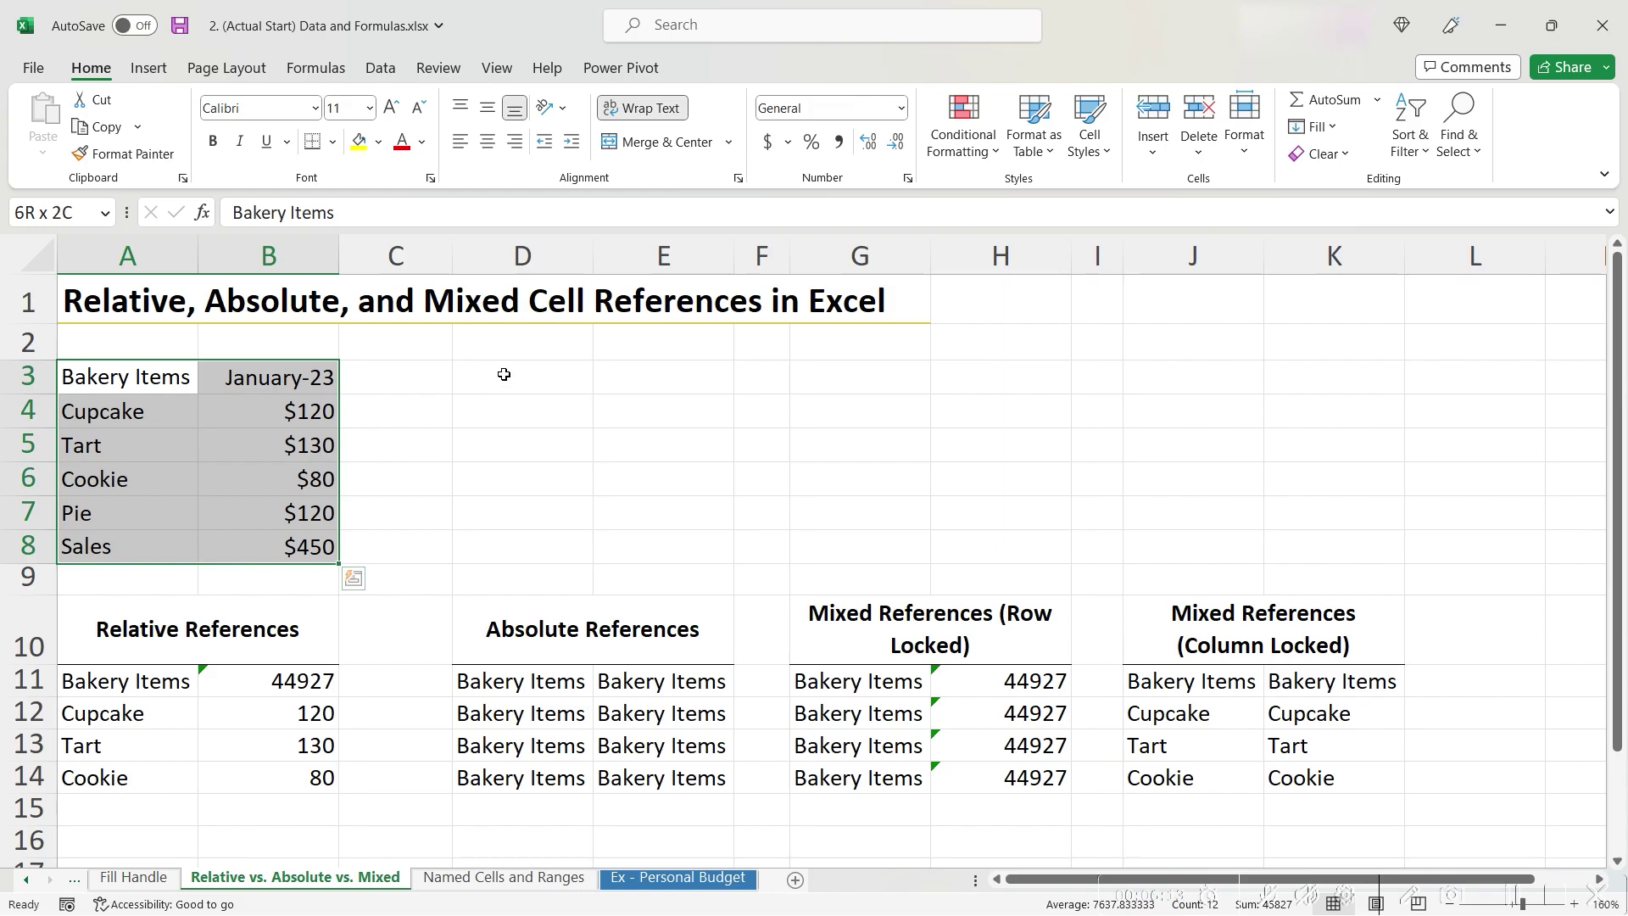
left_click(396, 374)
double_click(396, 374)
type("Percent")
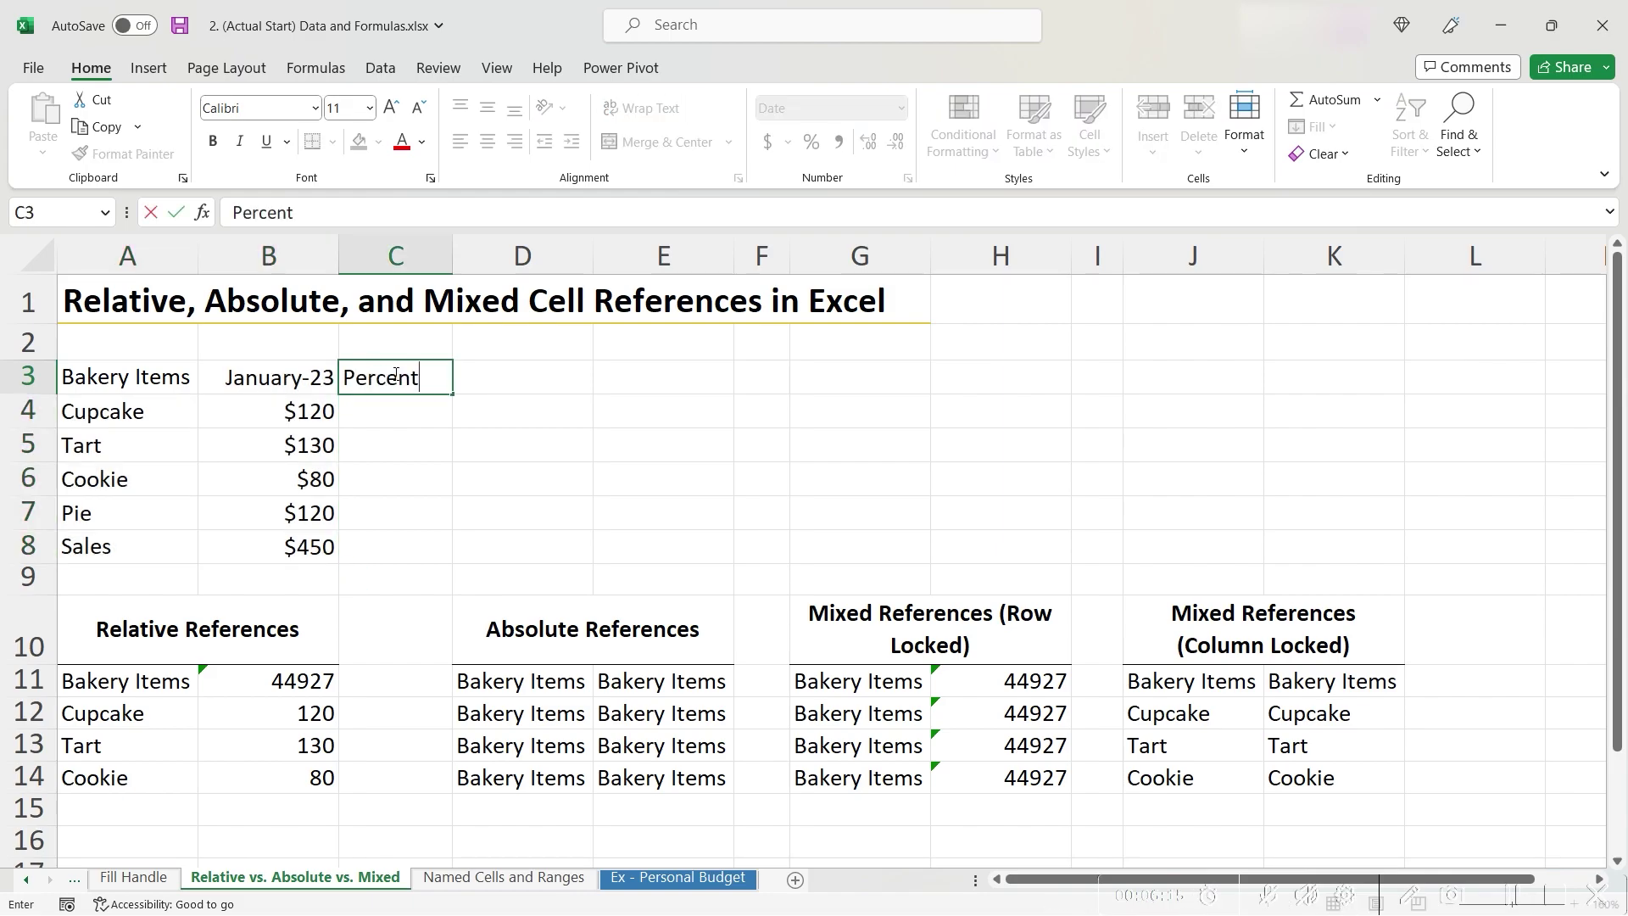
type("age of Sales")
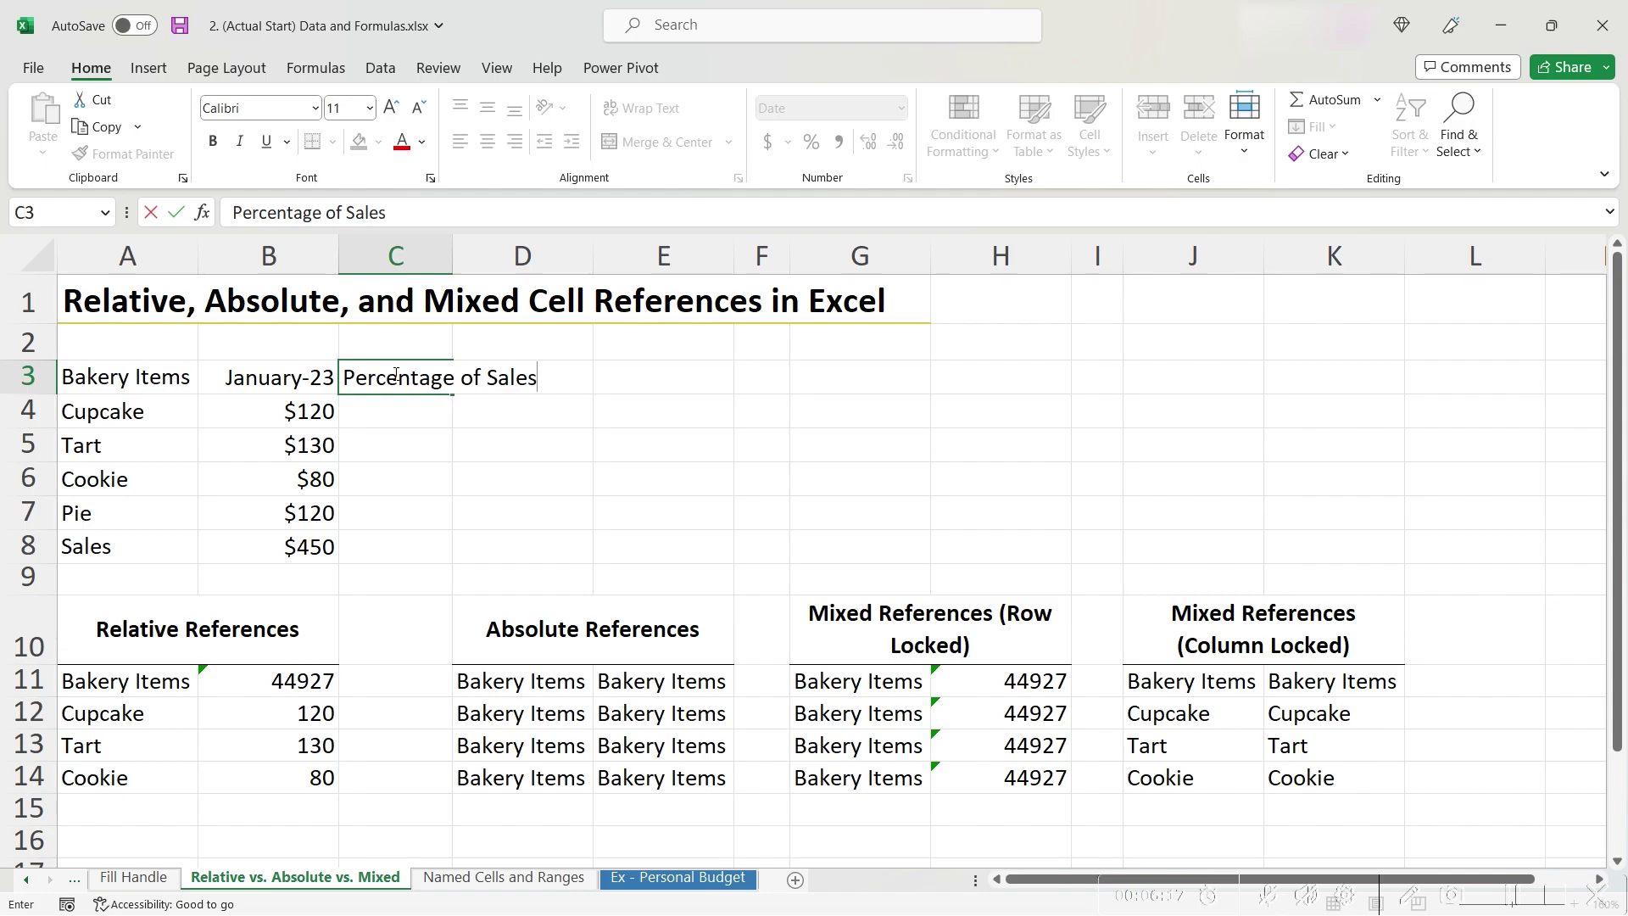
key("Return")
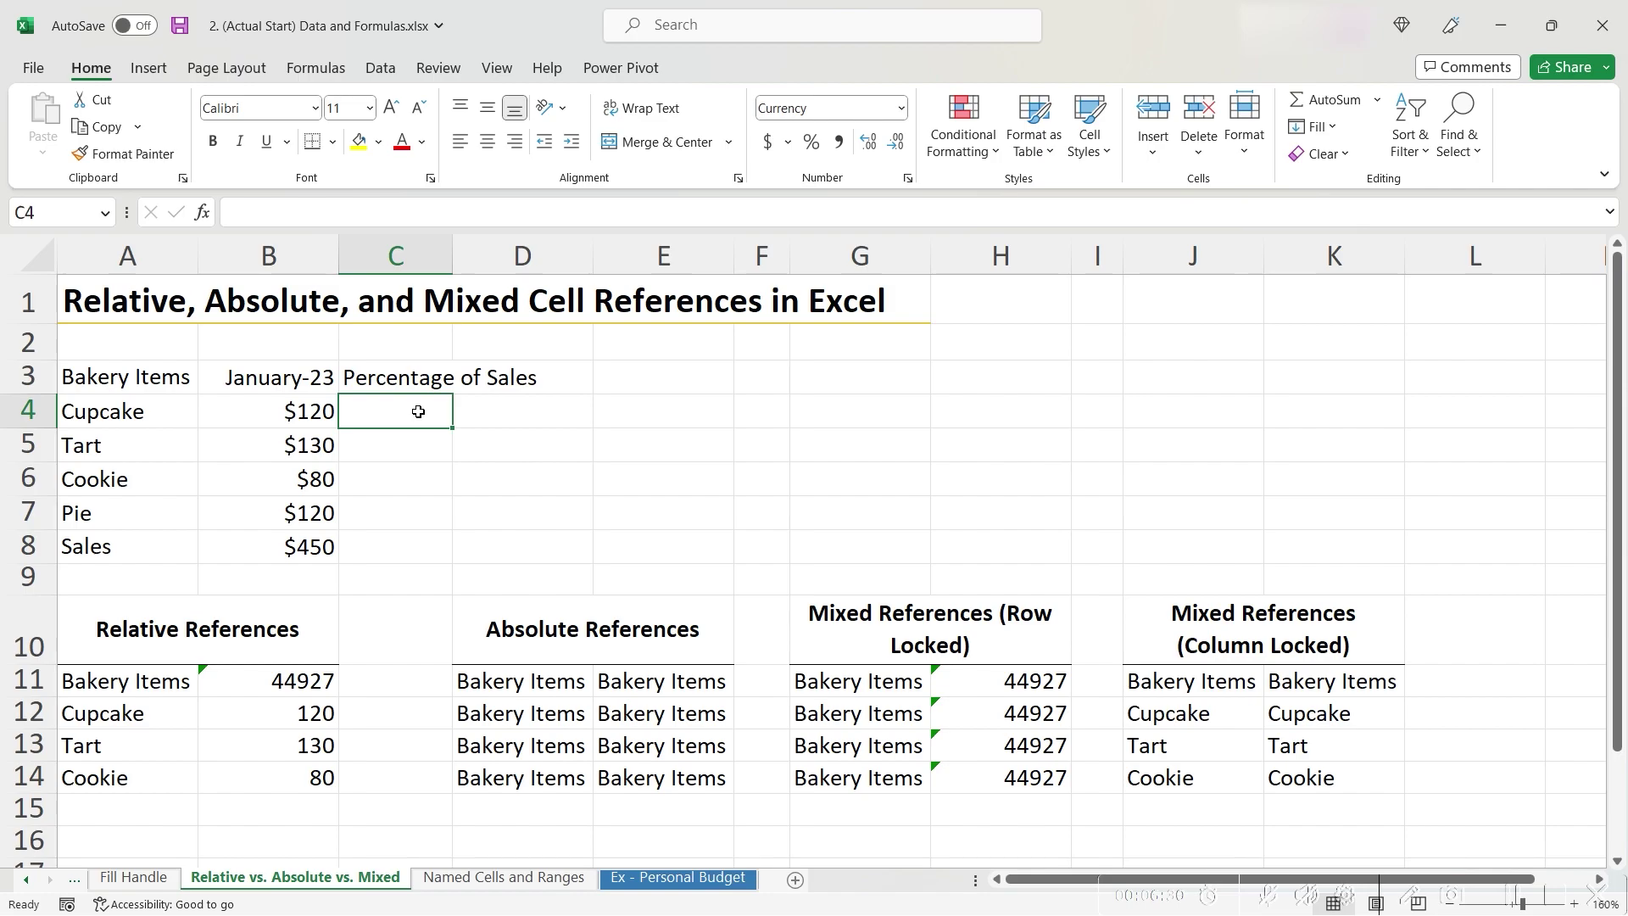
Enter the formula =B4/B8 in cell C4 to divide the Cupcake amount by total sales
type("=")
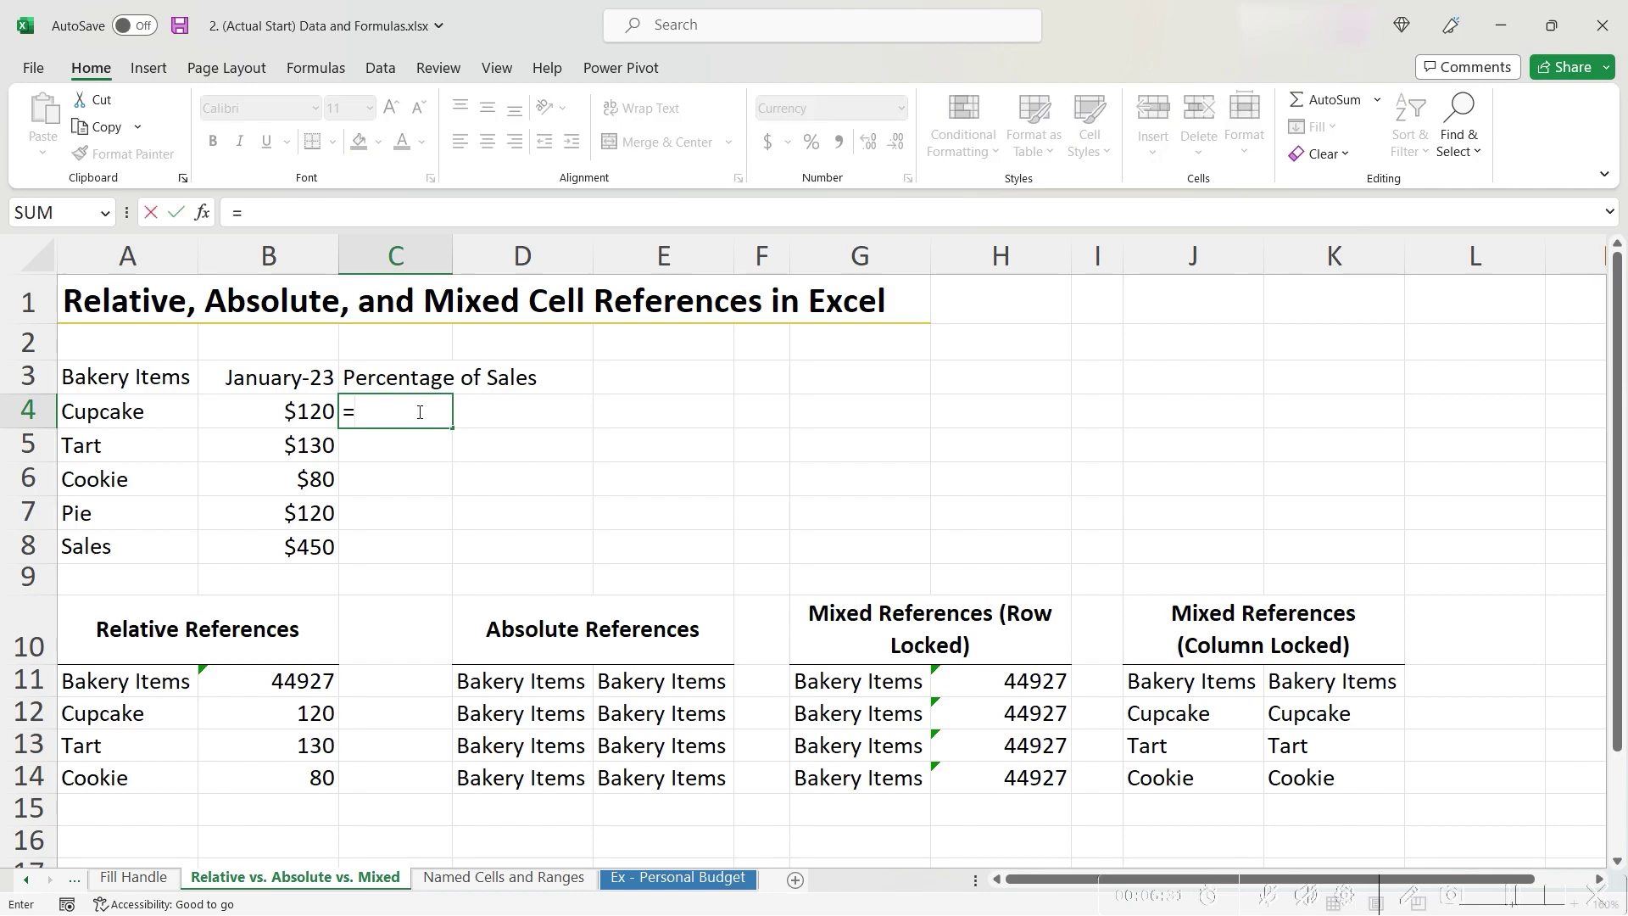
left_click(320, 413)
type("/")
left_click(294, 547)
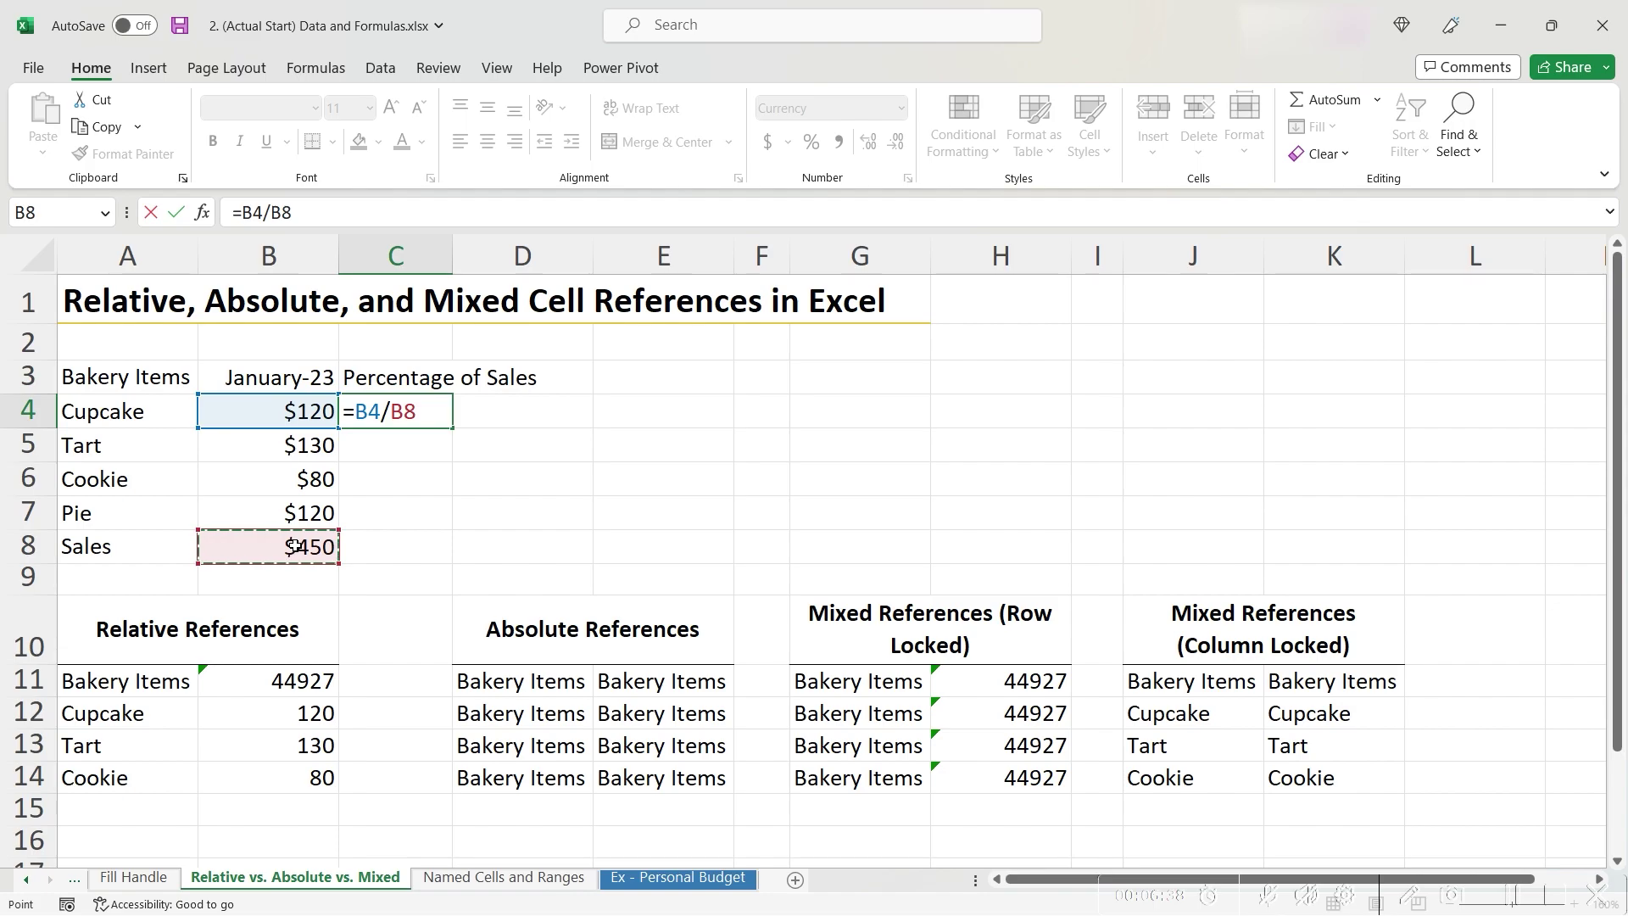
key("Return")
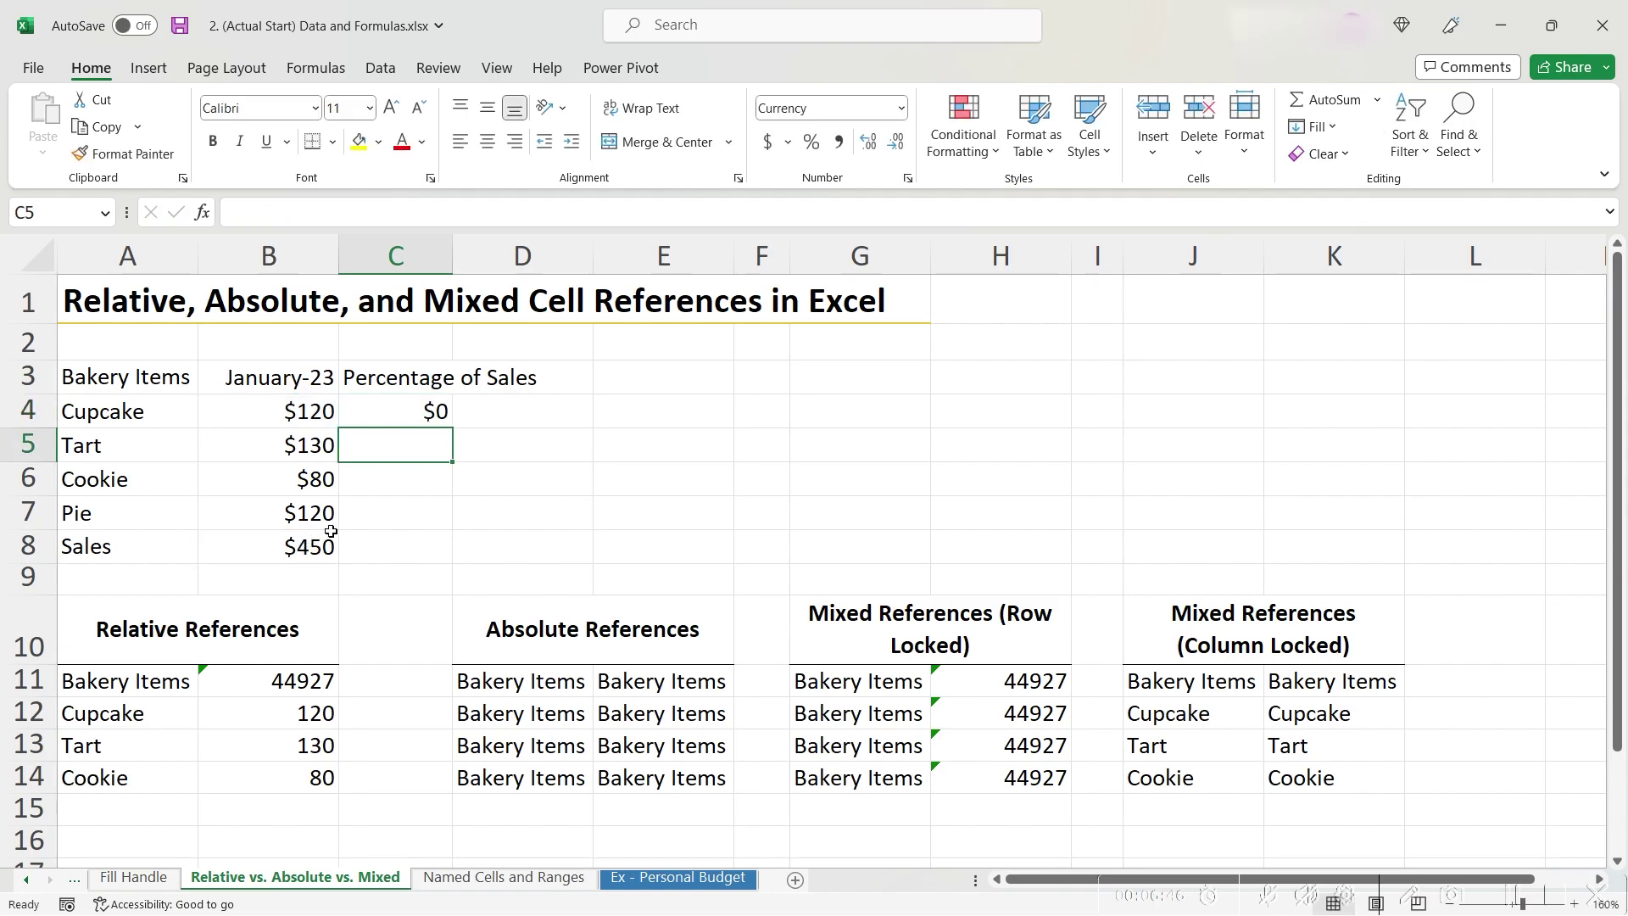
Apply the Percentage number format to cell C4
left_click(432, 409)
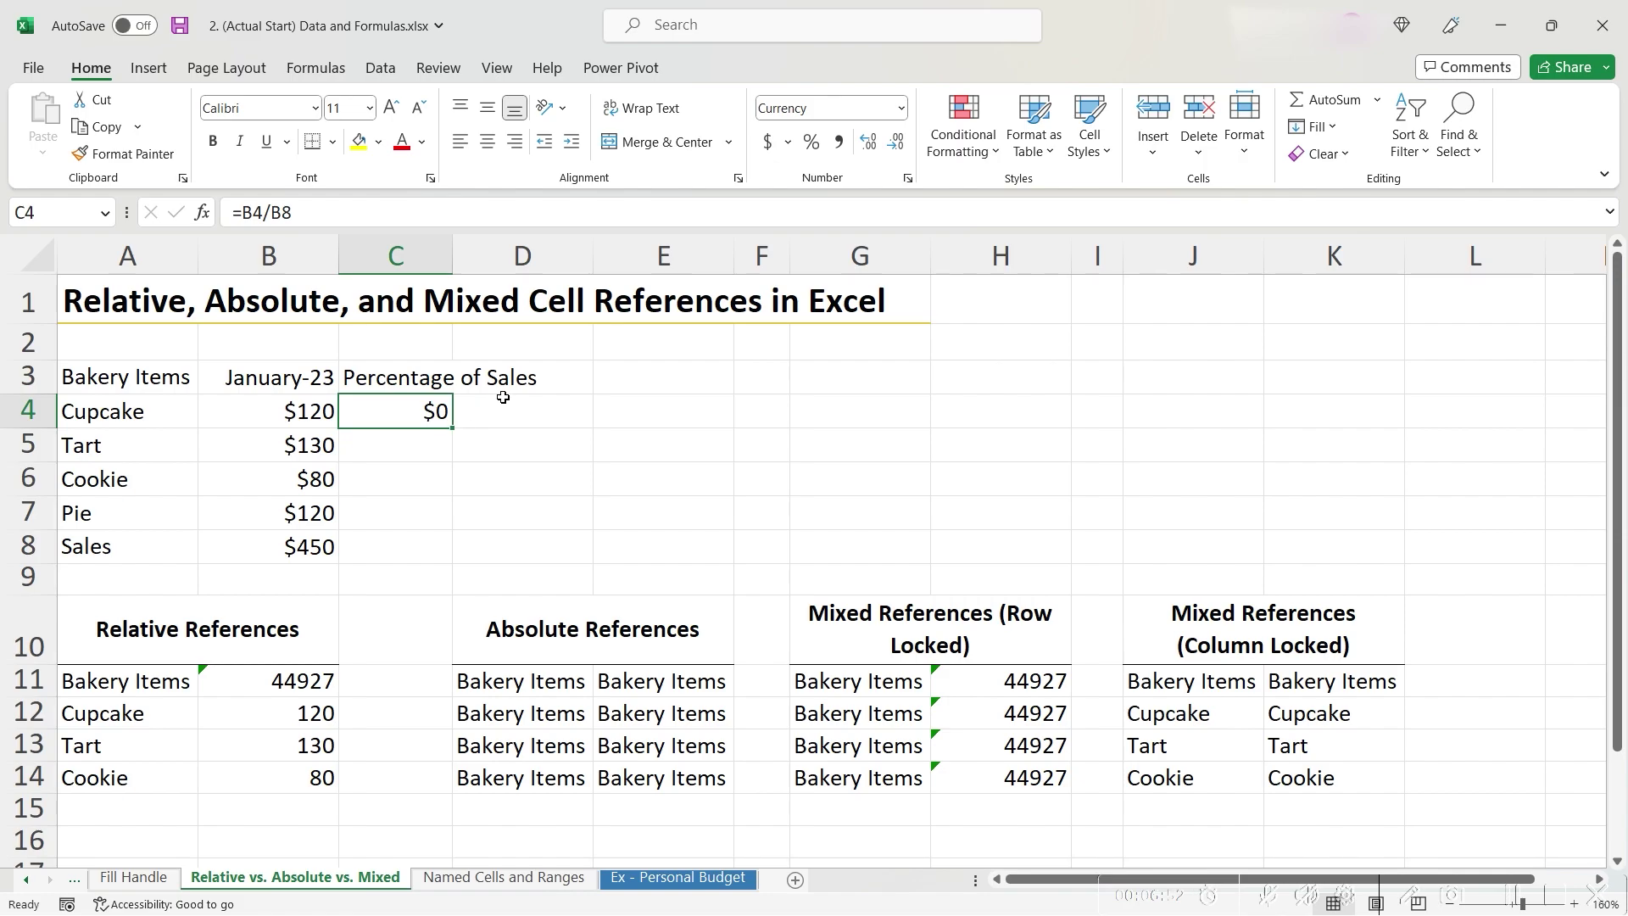
left_click(901, 108)
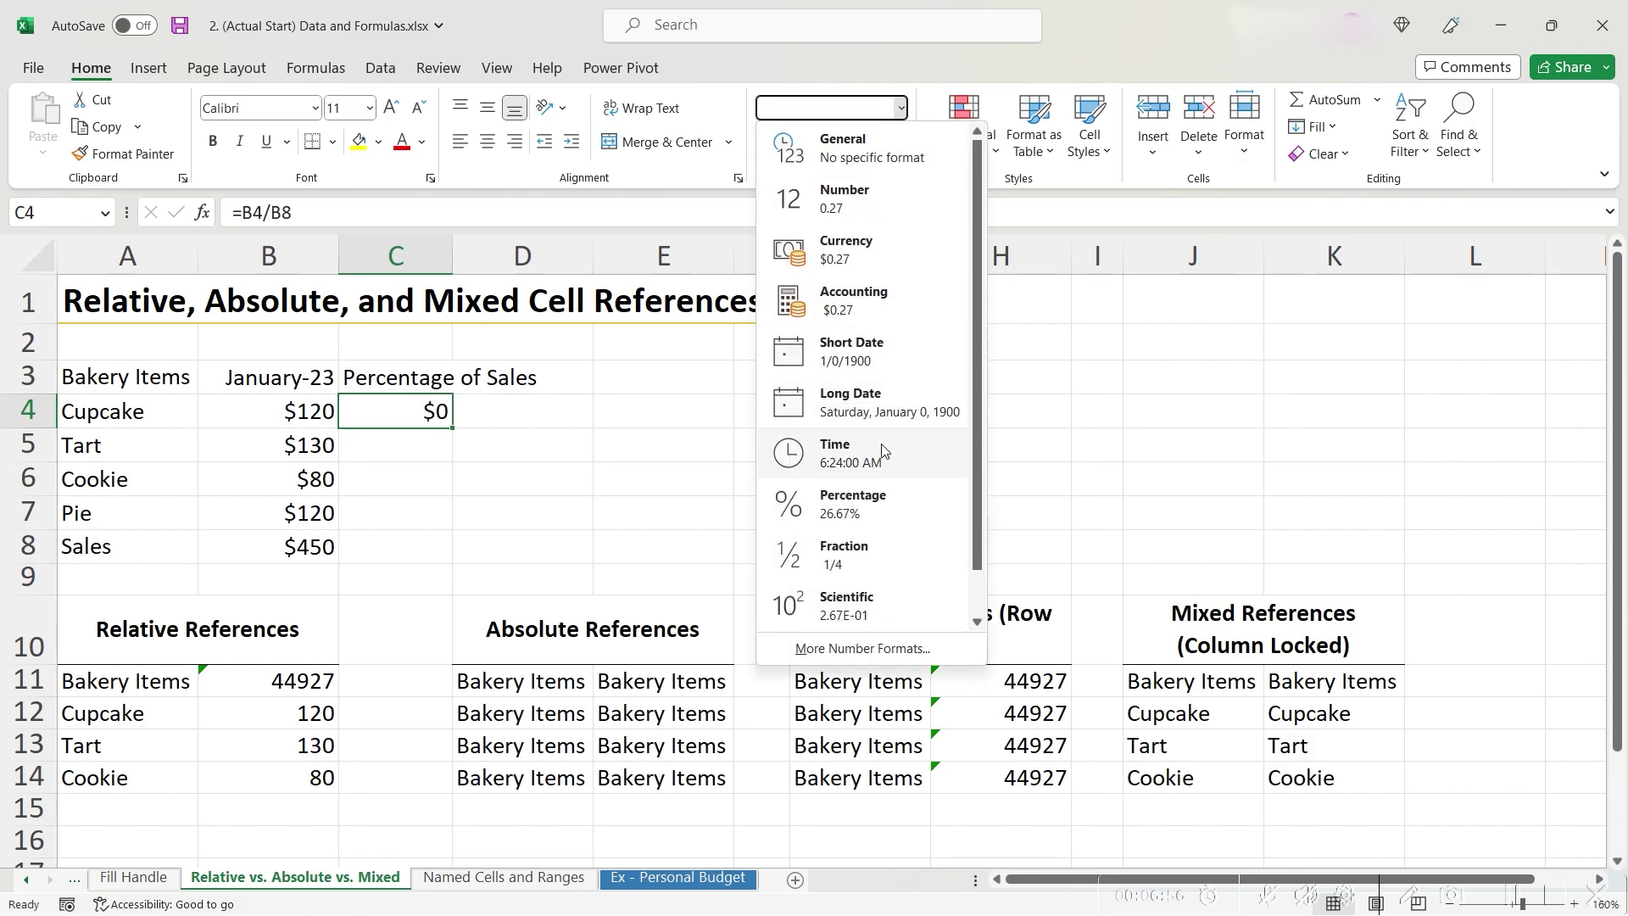
left_click(875, 500)
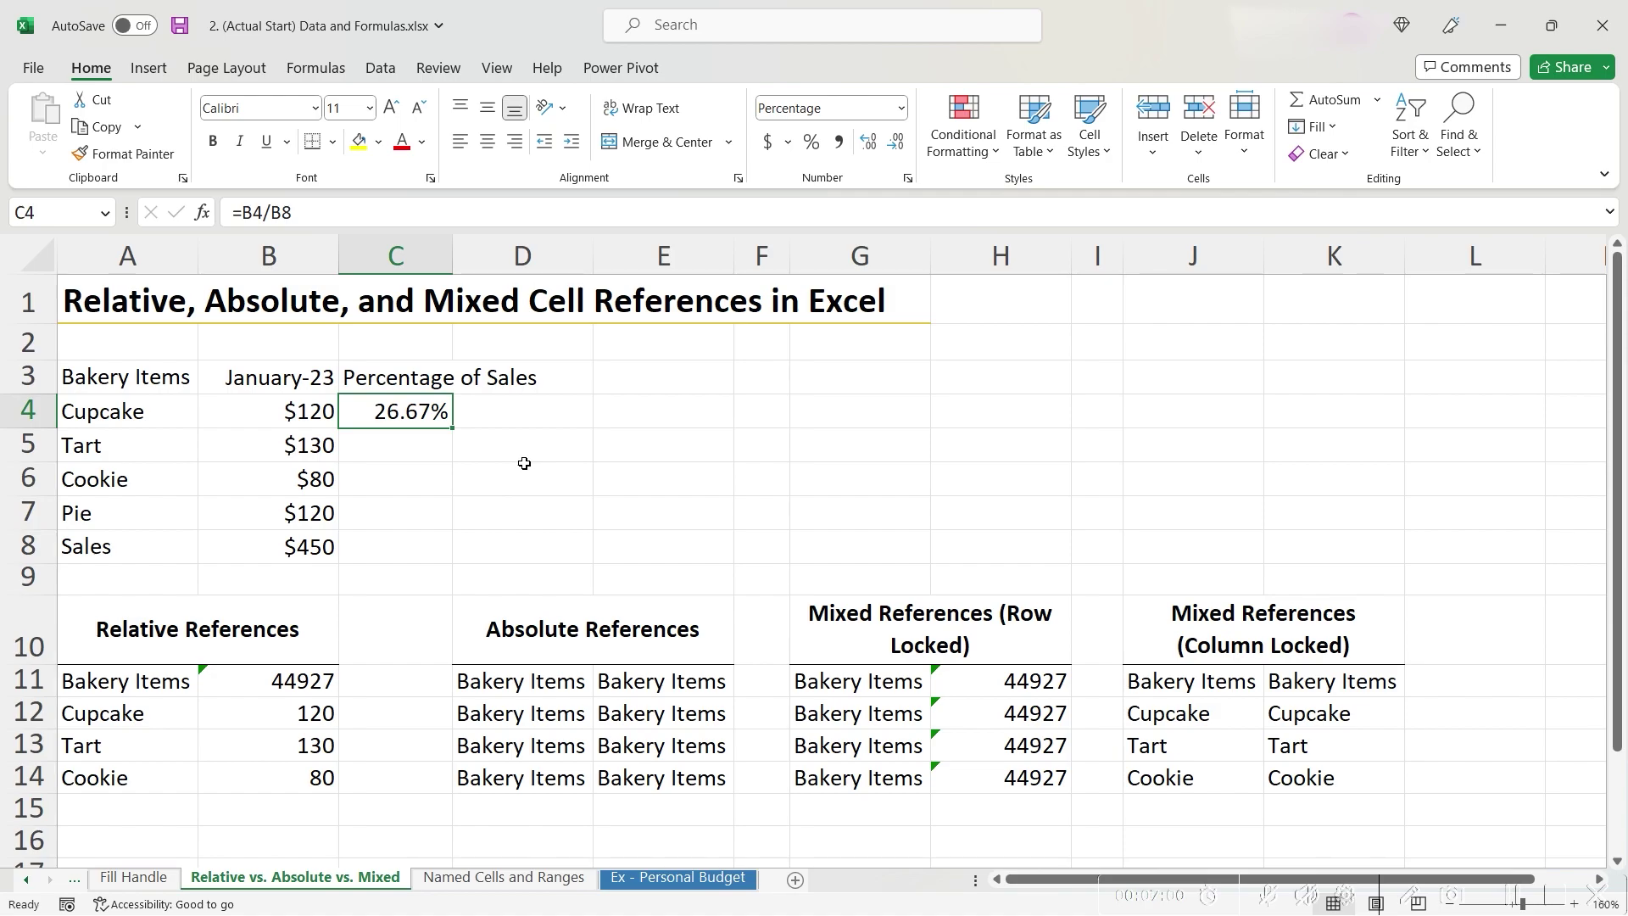
Try filling the relative formula from C4 down to C8 and inspect the references in C4 and C5
left_click_drag(454, 431, 451, 552)
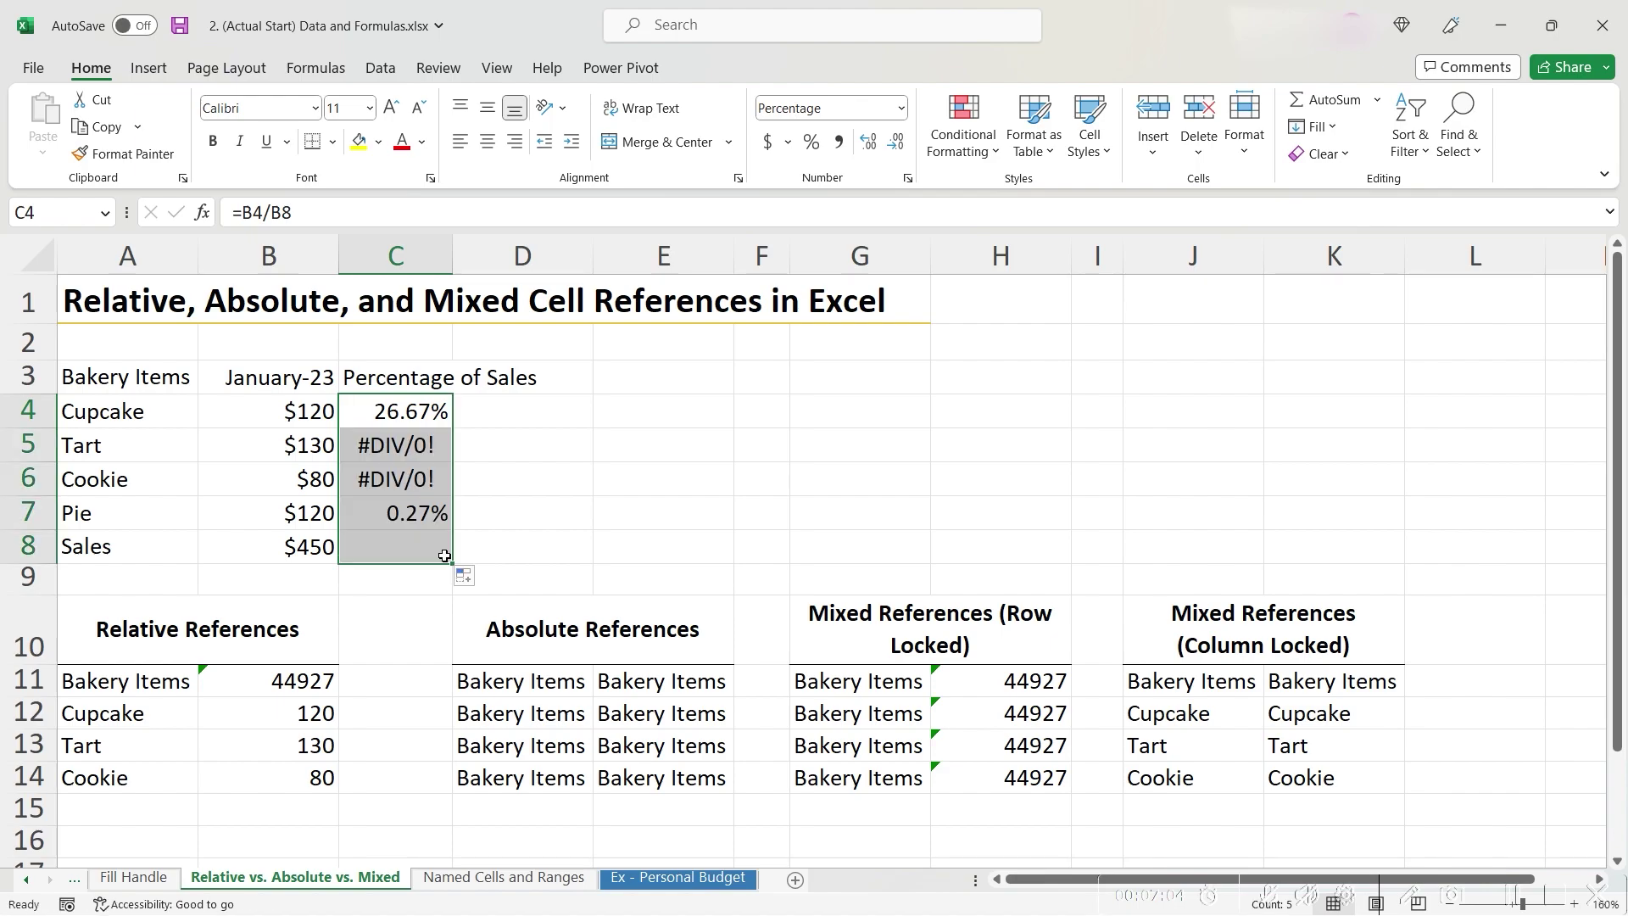
left_click(426, 445)
left_click(424, 415)
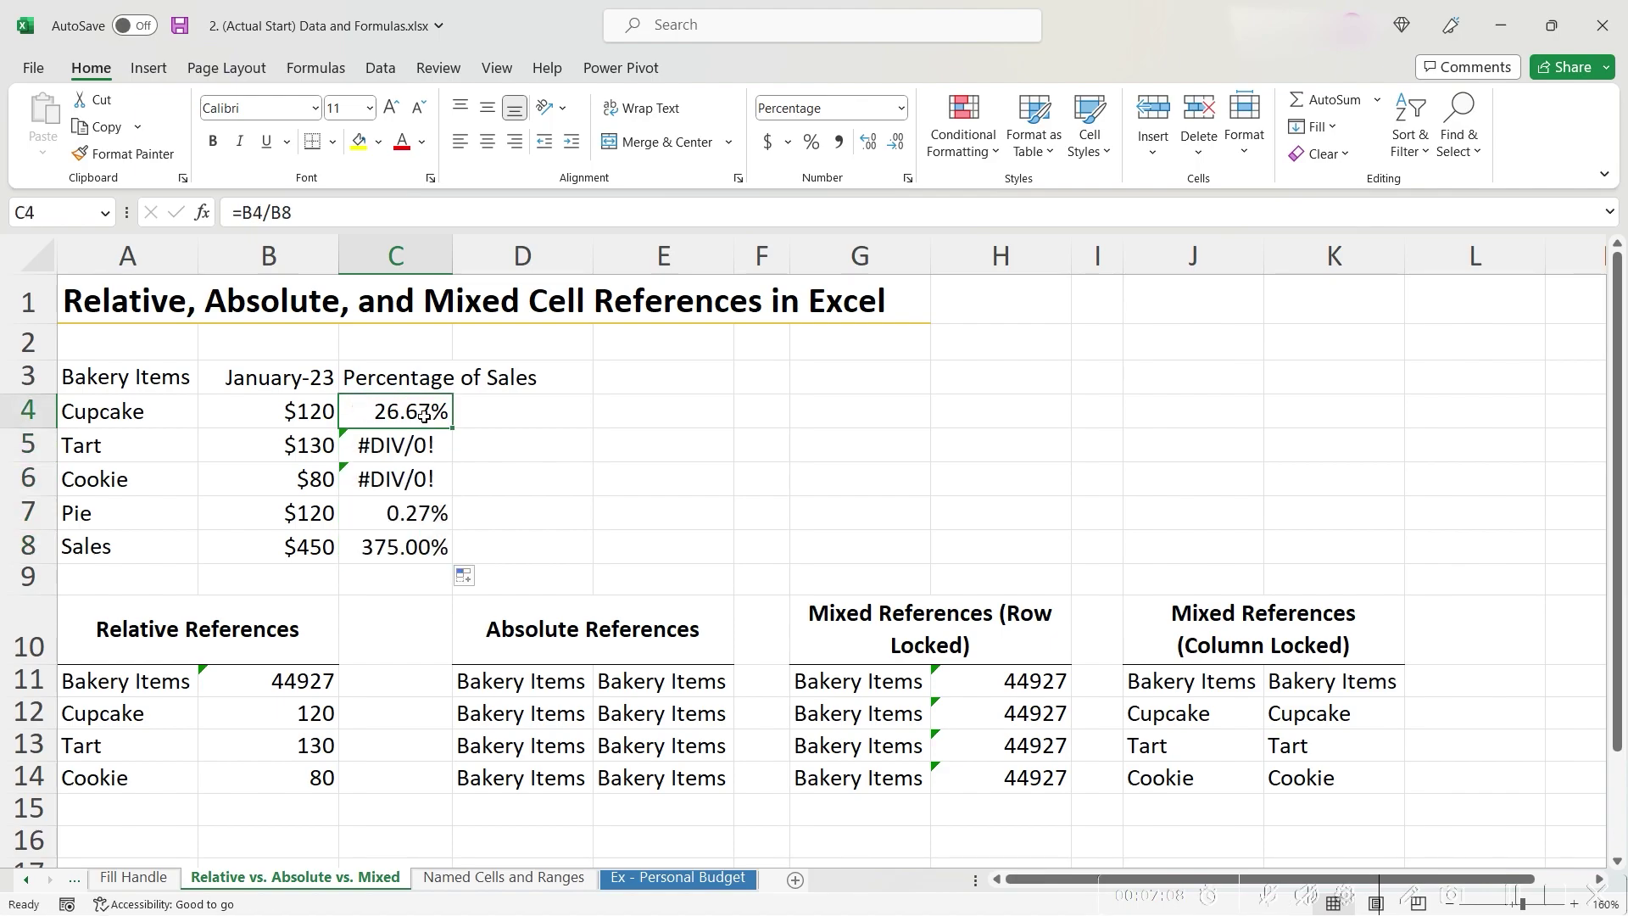
key("F2")
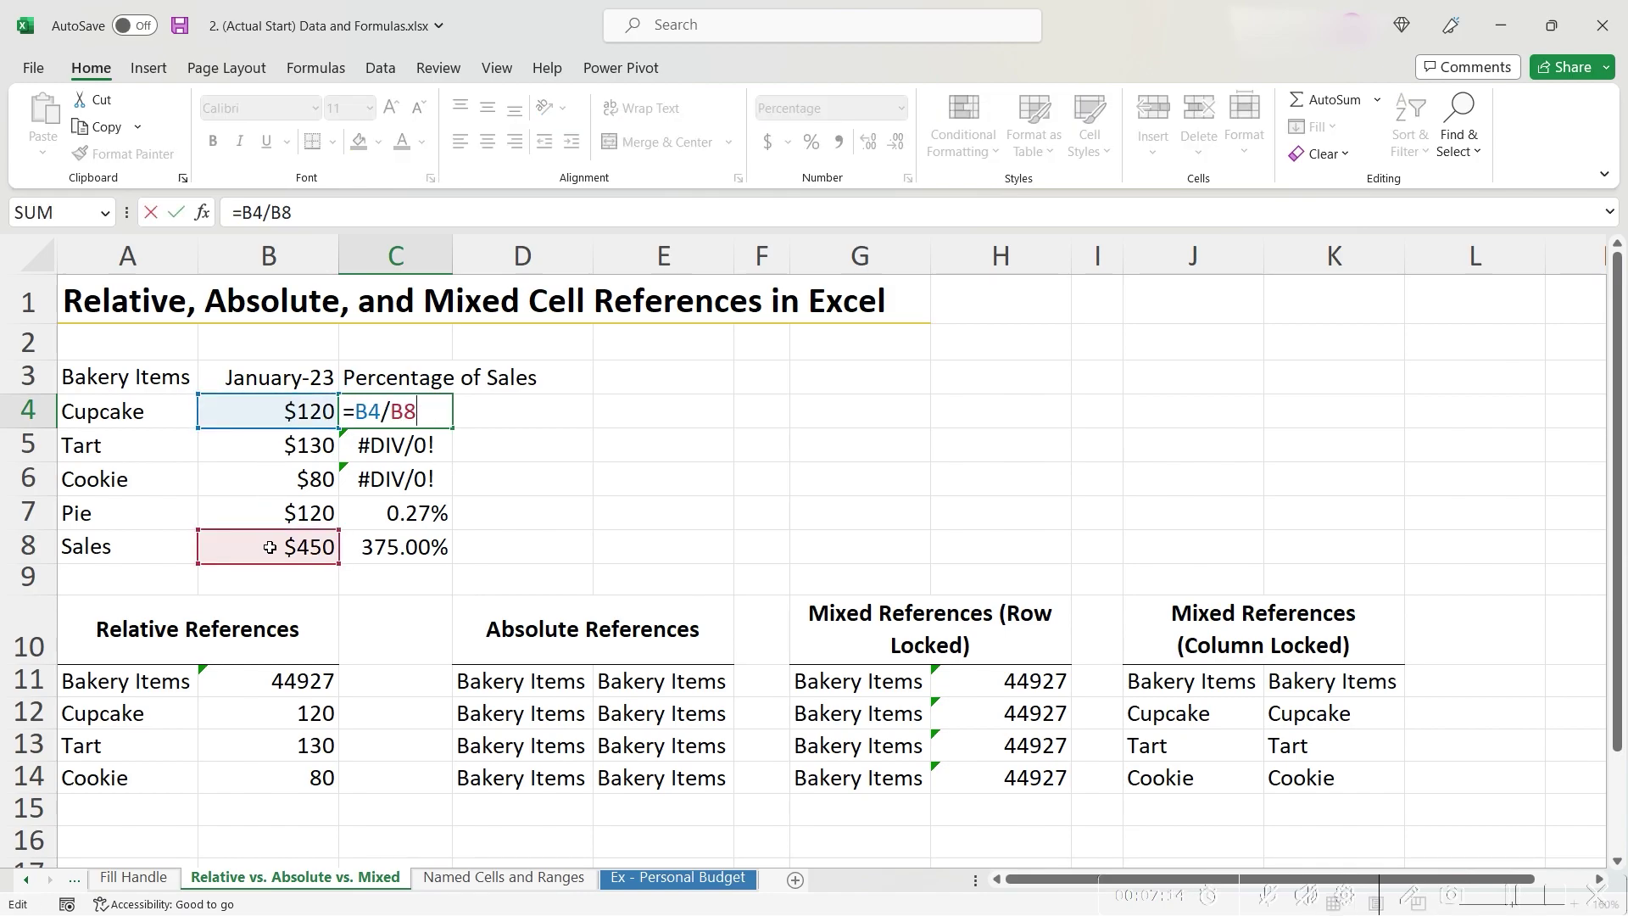
key("Return")
key("F2")
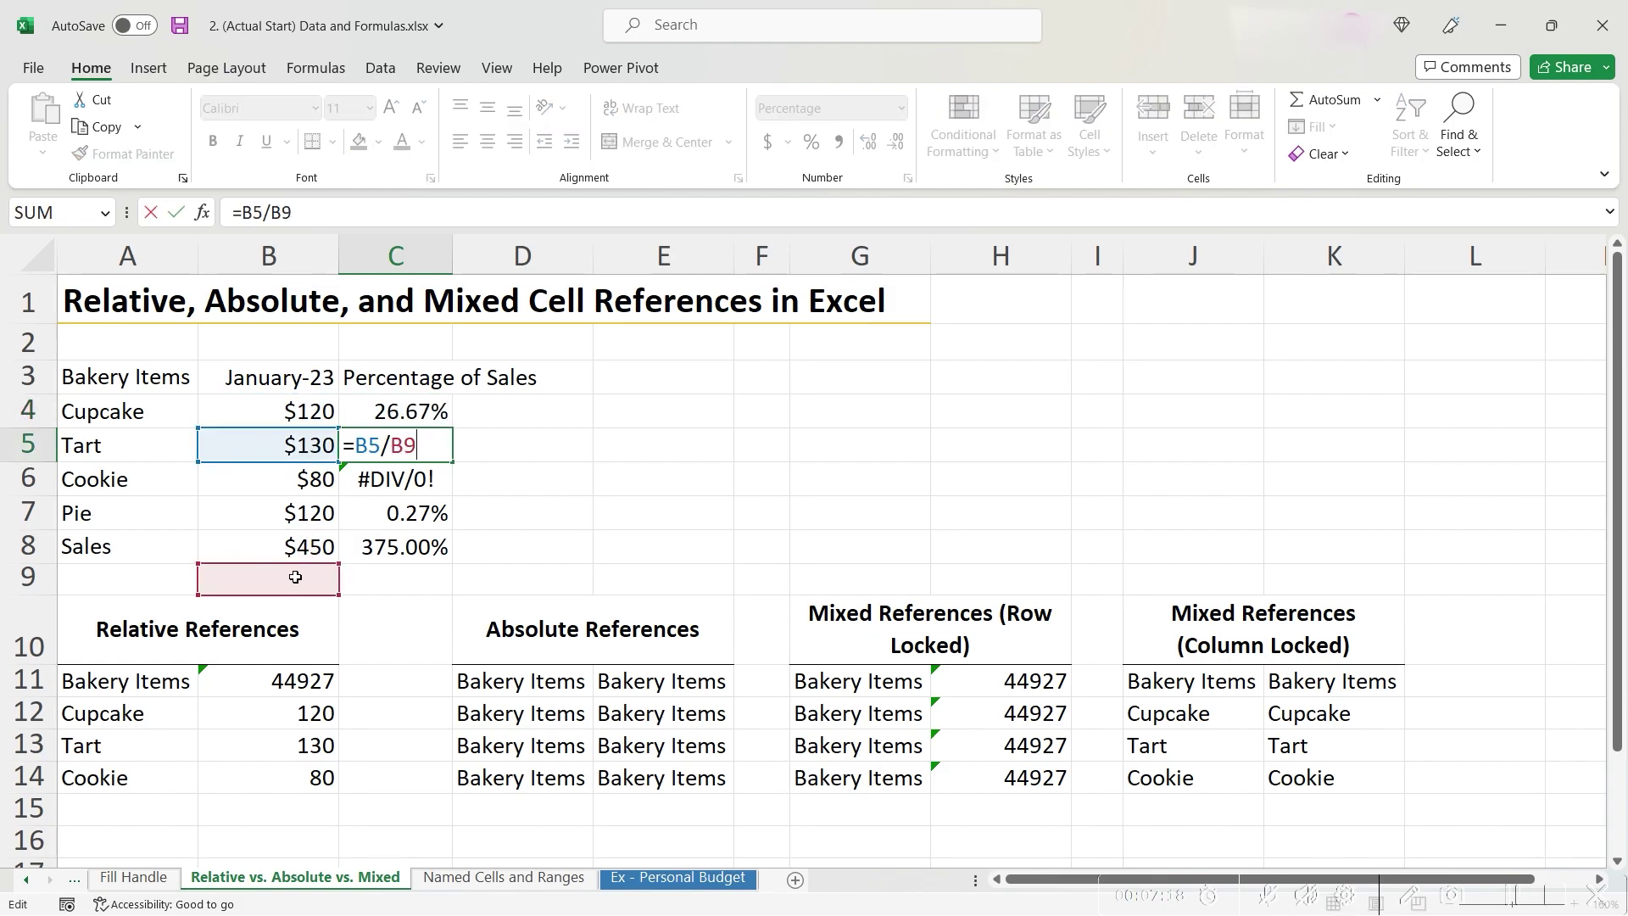
left_click(409, 572)
Make the sales total reference absolute in C4 as =B4/$B$8 and fill the formula down to C8
double_click(403, 413)
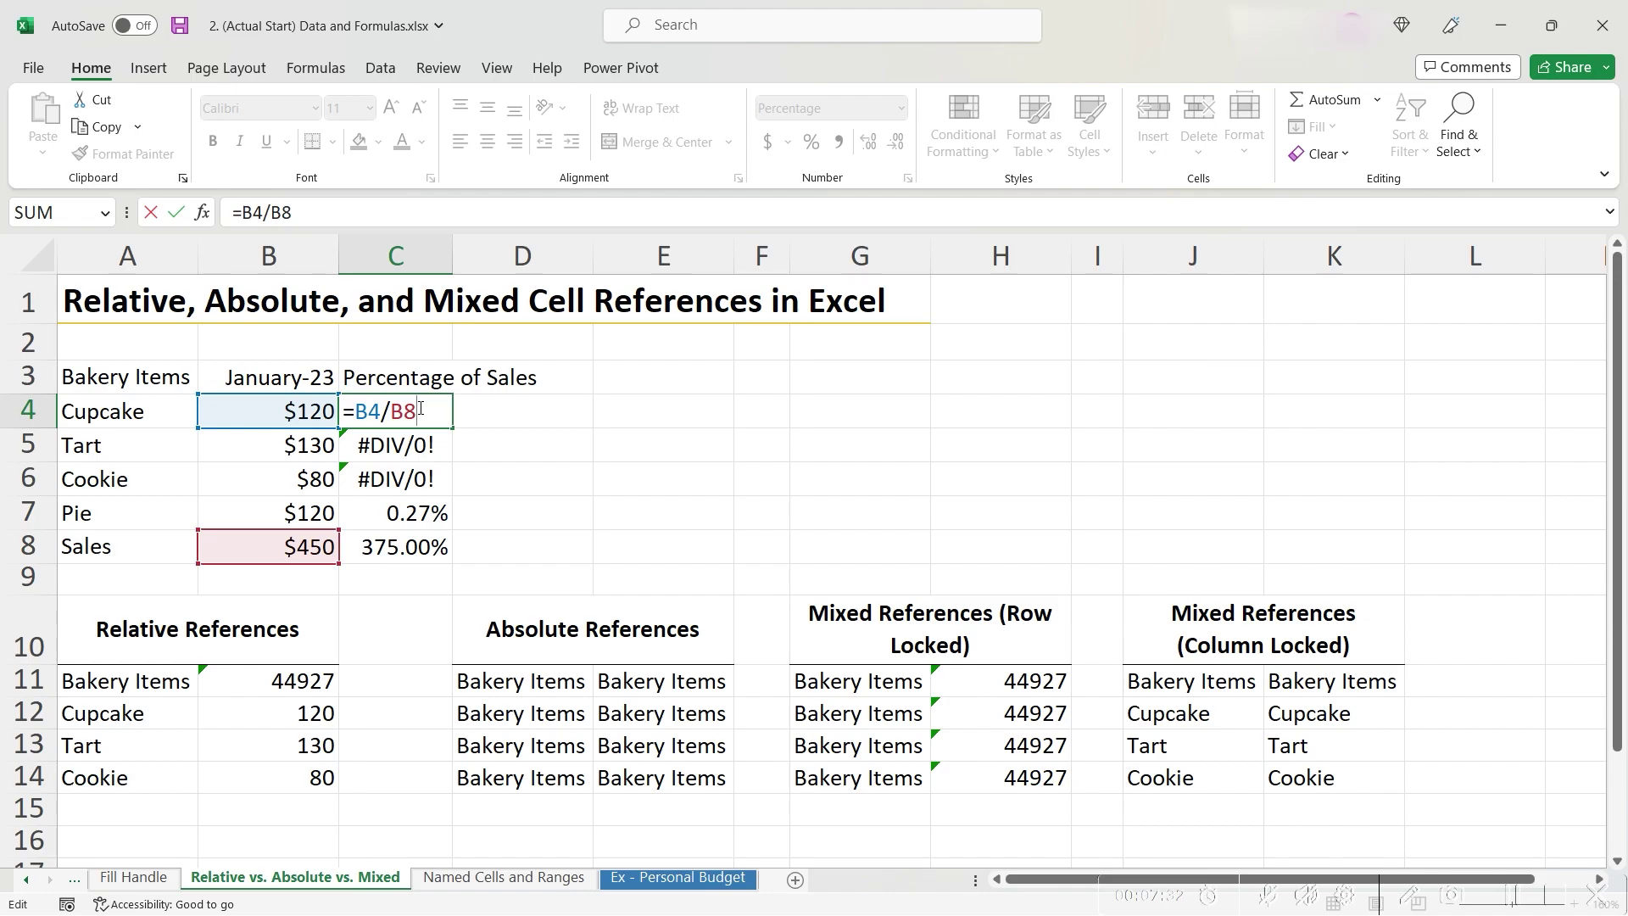
key("F4")
key("Return")
left_click(400, 411)
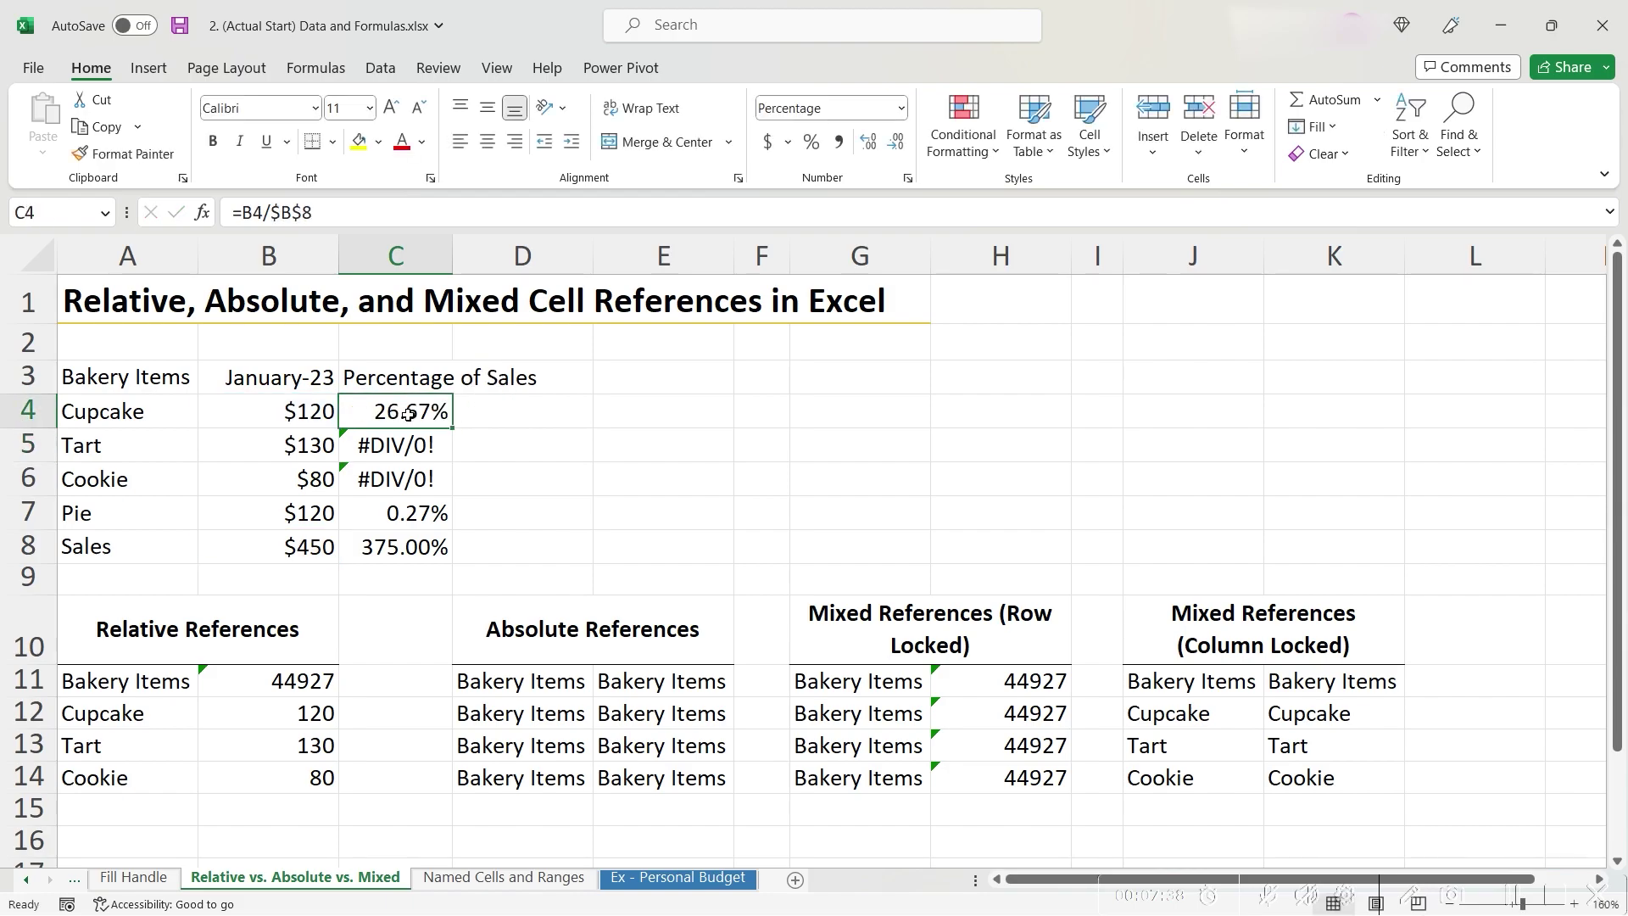
left_click_drag(457, 433, 453, 560)
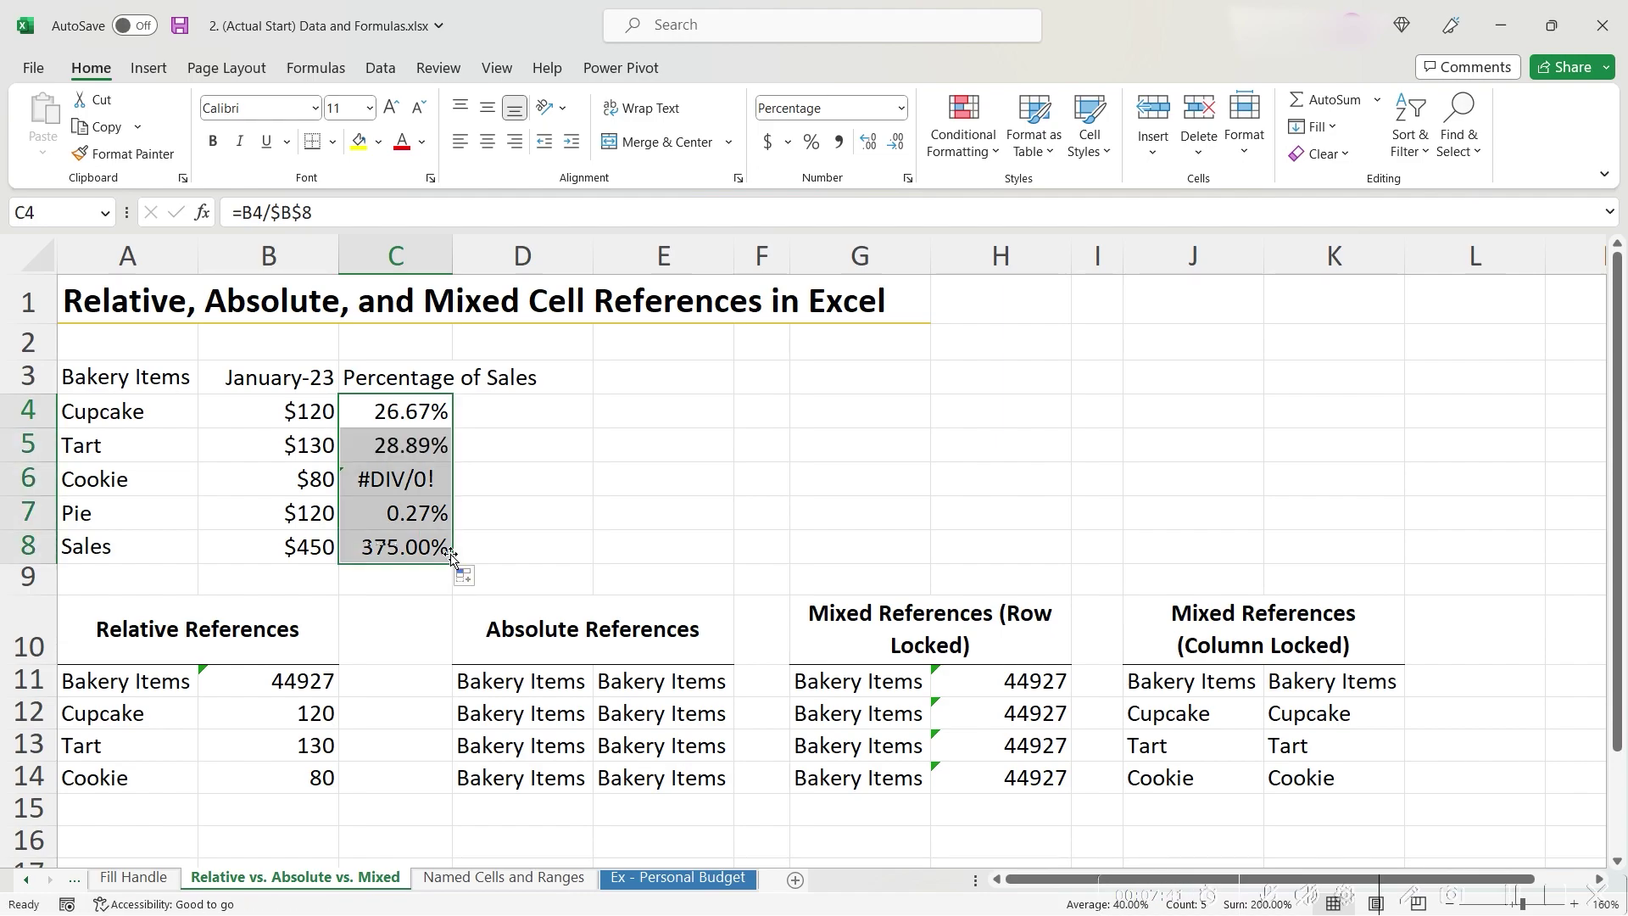